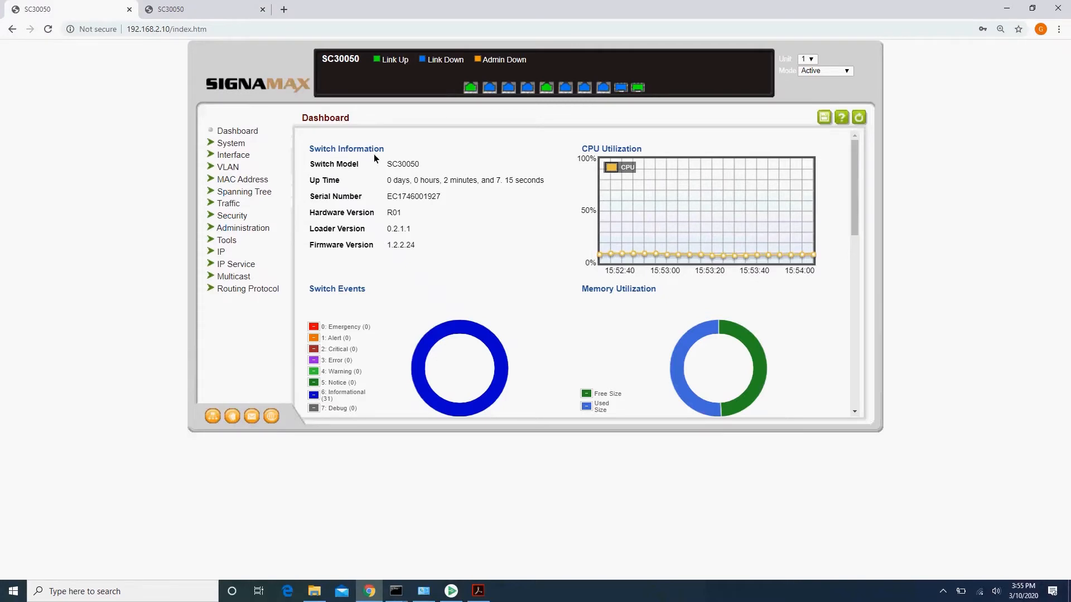
# Add static VLANs 10 through 12 with their status enabled on the switch at 192.168.2.10.
pyautogui.click(237, 167)
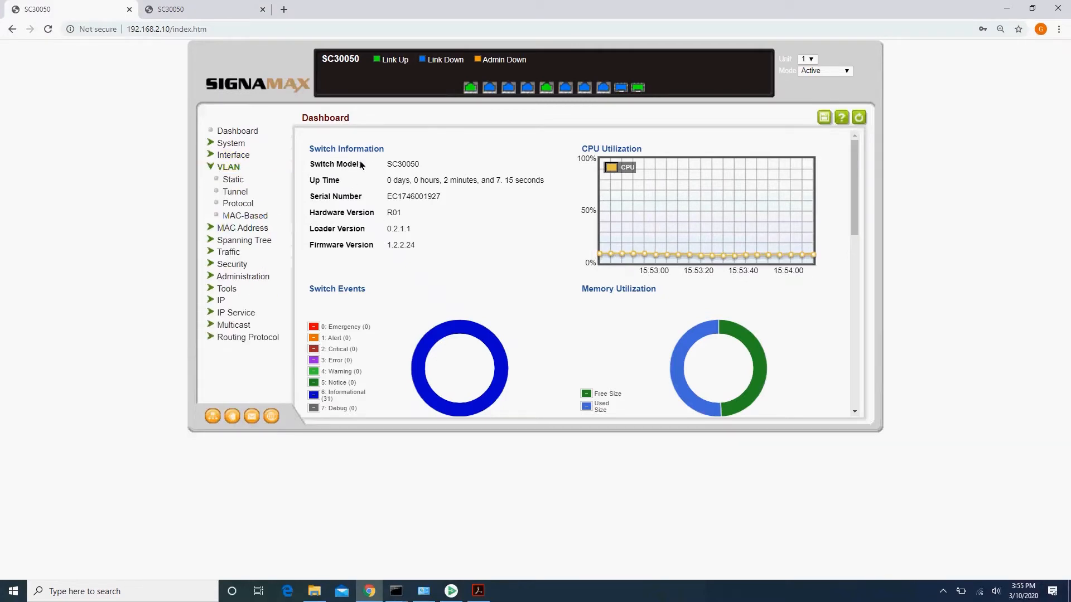
pyautogui.click(229, 180)
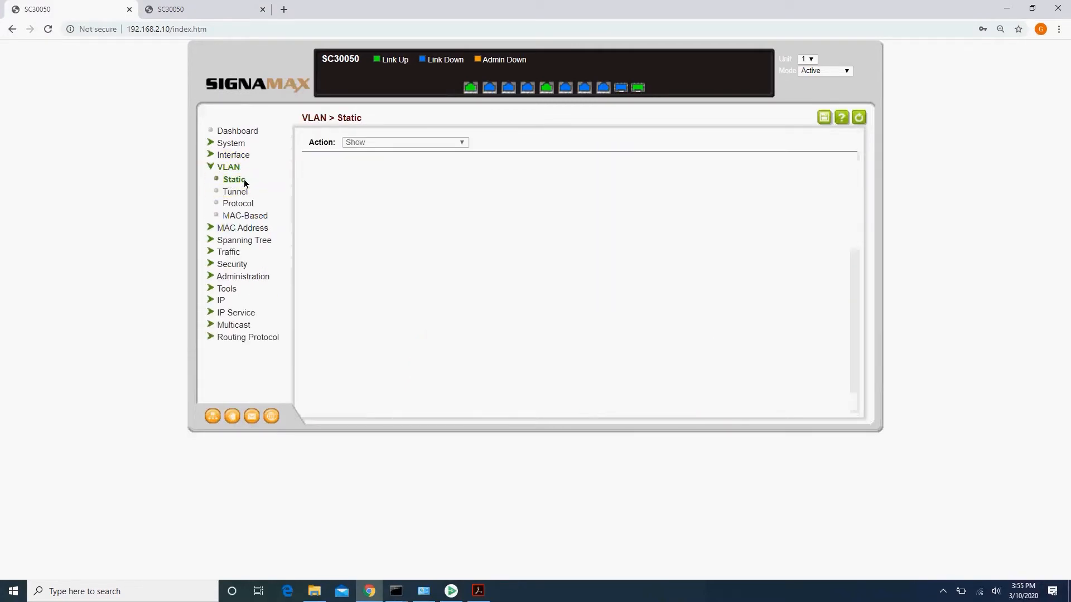
pyautogui.click(383, 142)
pyautogui.click(379, 157)
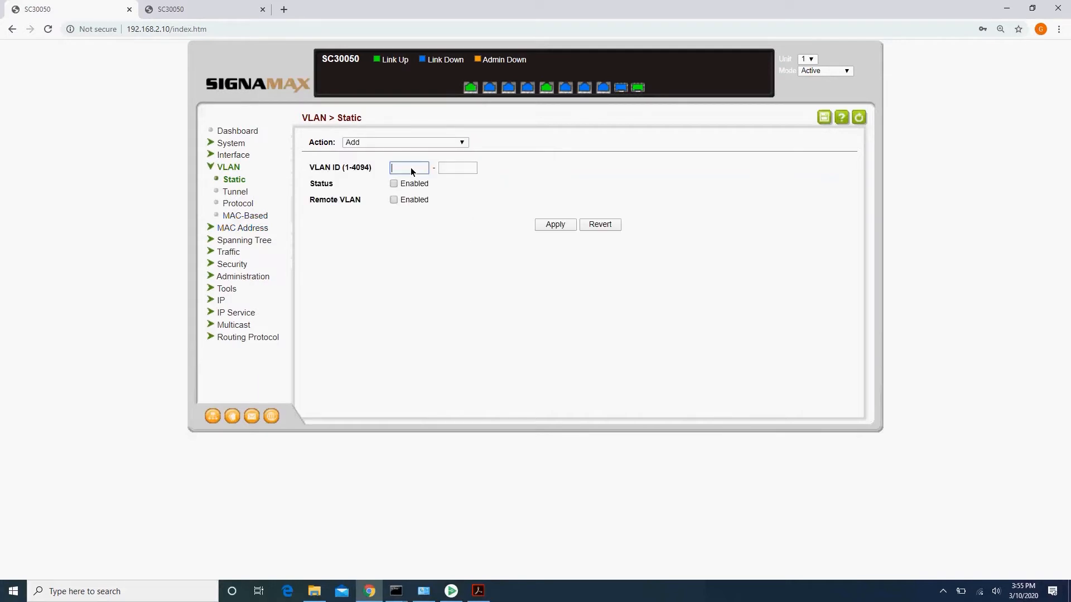
pyautogui.write('10')
pyautogui.press('Tab')
pyautogui.write('12')
pyautogui.click(394, 184)
pyautogui.click(555, 224)
# Name VLAN 12 MGMT and enable its L3 interface, then show the static VLAN list.
pyautogui.click(427, 144)
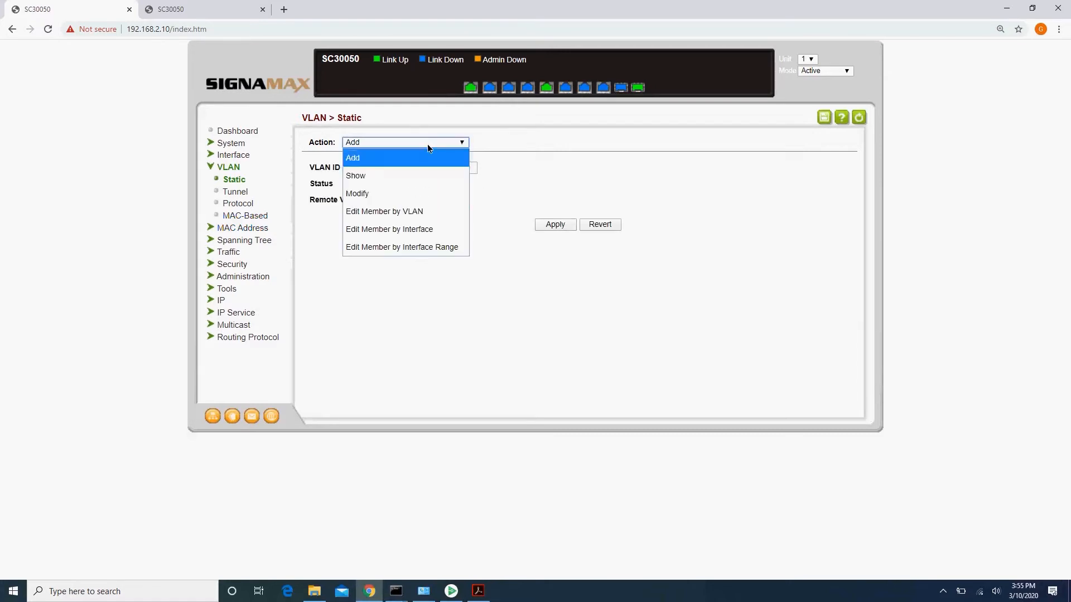
pyautogui.click(394, 191)
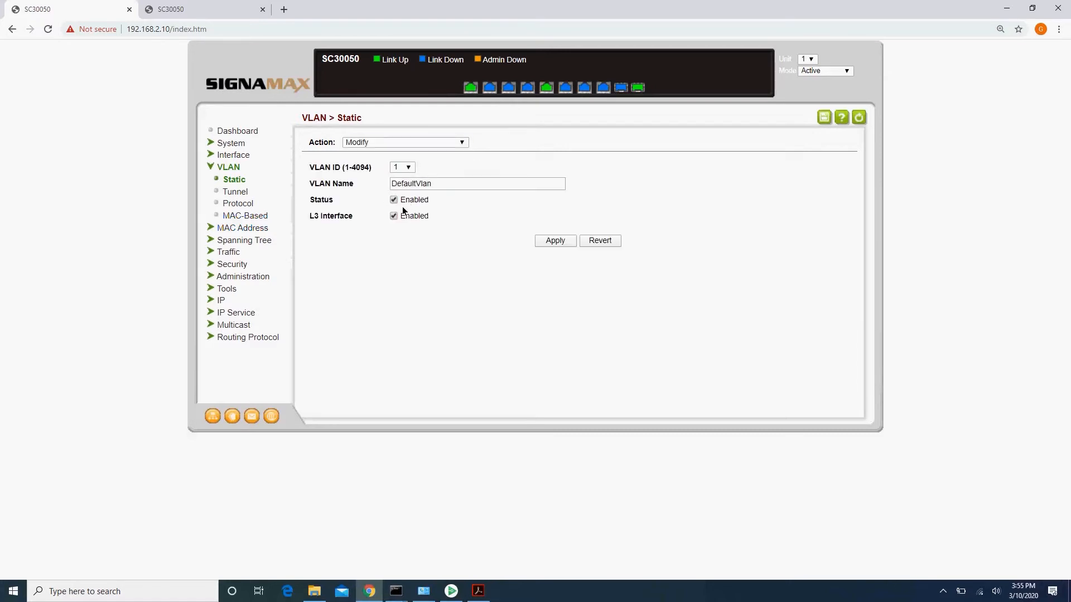
pyautogui.click(401, 169)
pyautogui.click(406, 229)
pyautogui.click(396, 217)
pyautogui.click(439, 184)
pyautogui.write('MGMT')
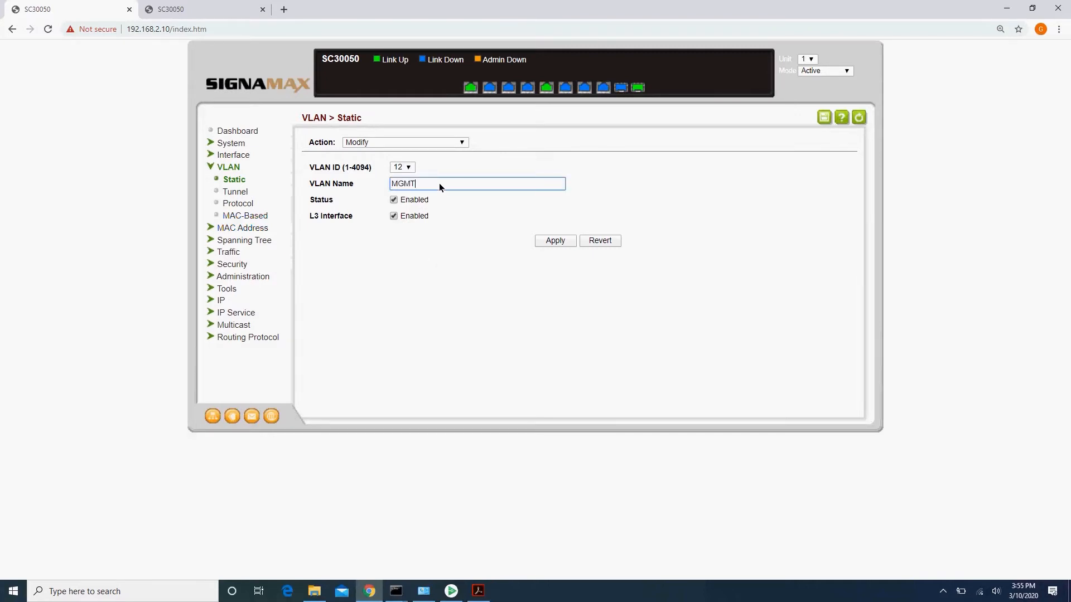
pyautogui.click(562, 241)
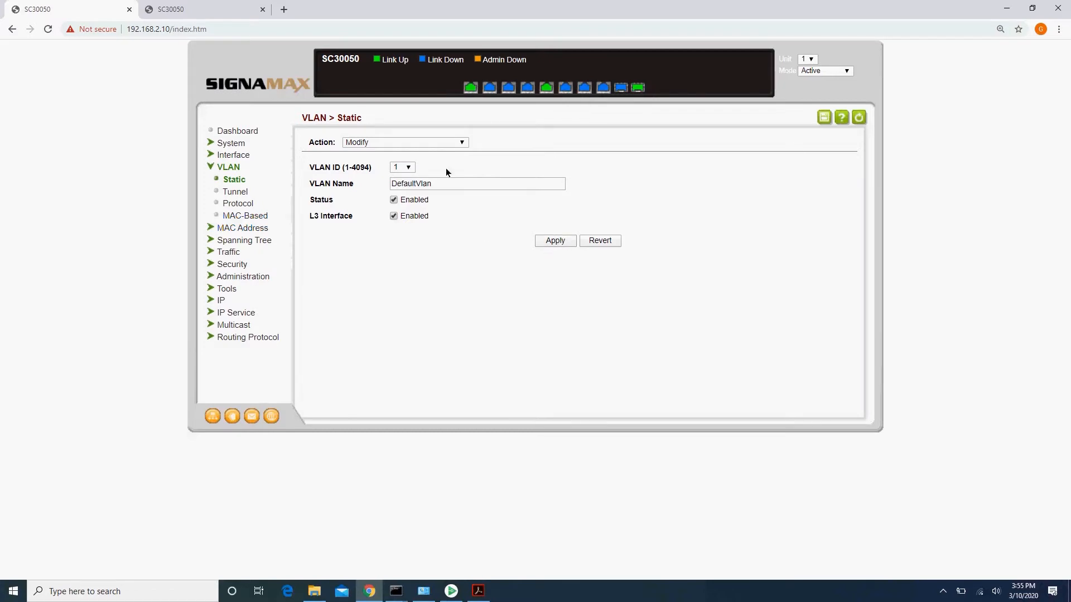
pyautogui.click(405, 143)
pyautogui.click(404, 179)
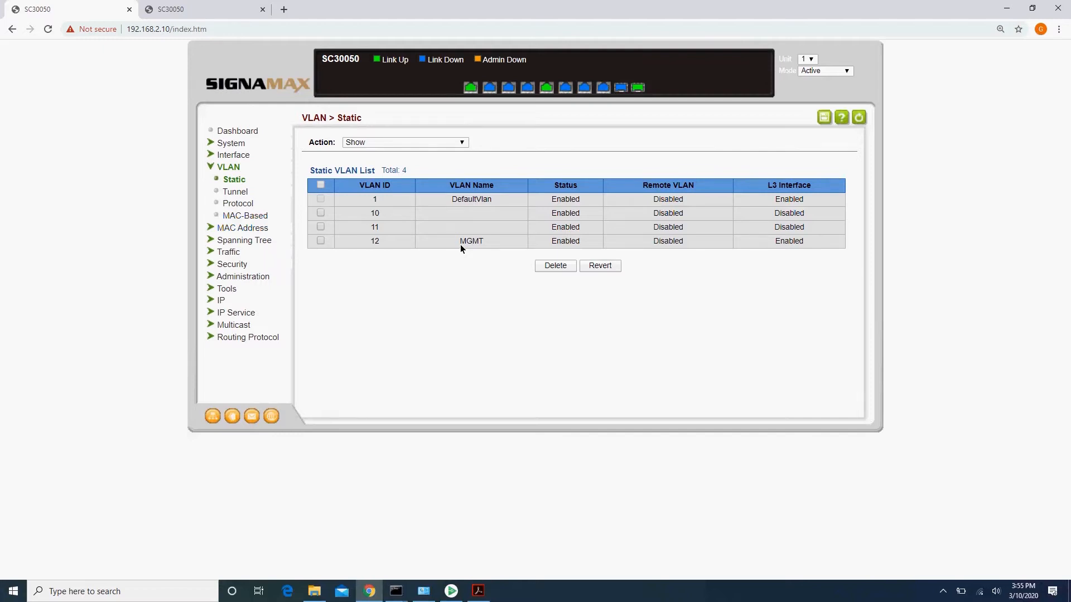
# Assign the port range 1-4 to VLAN 11 as untagged members in Access mode.
pyautogui.click(422, 144)
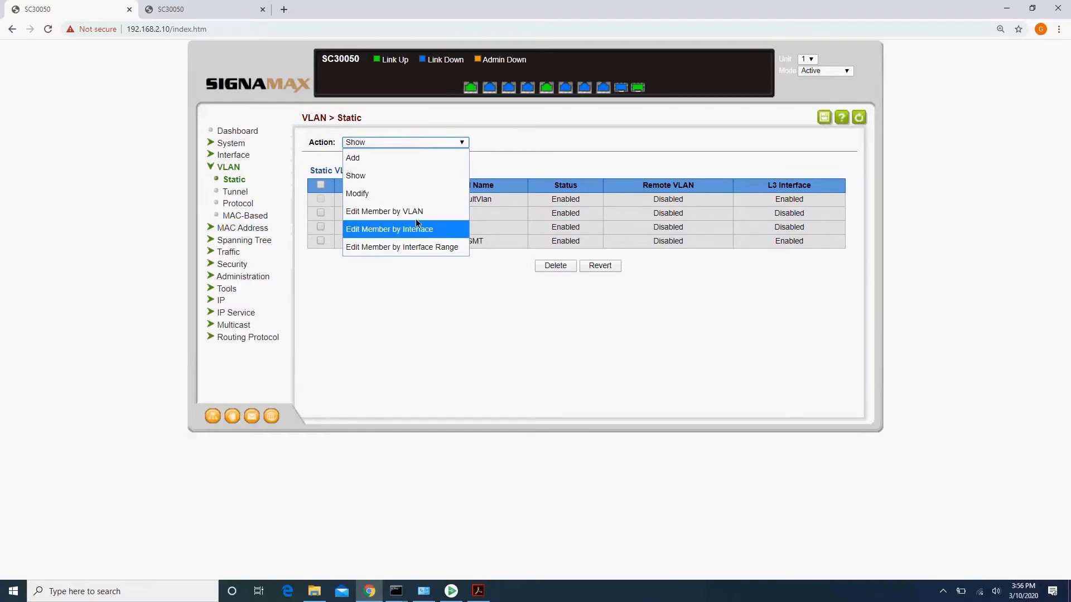
pyautogui.click(420, 250)
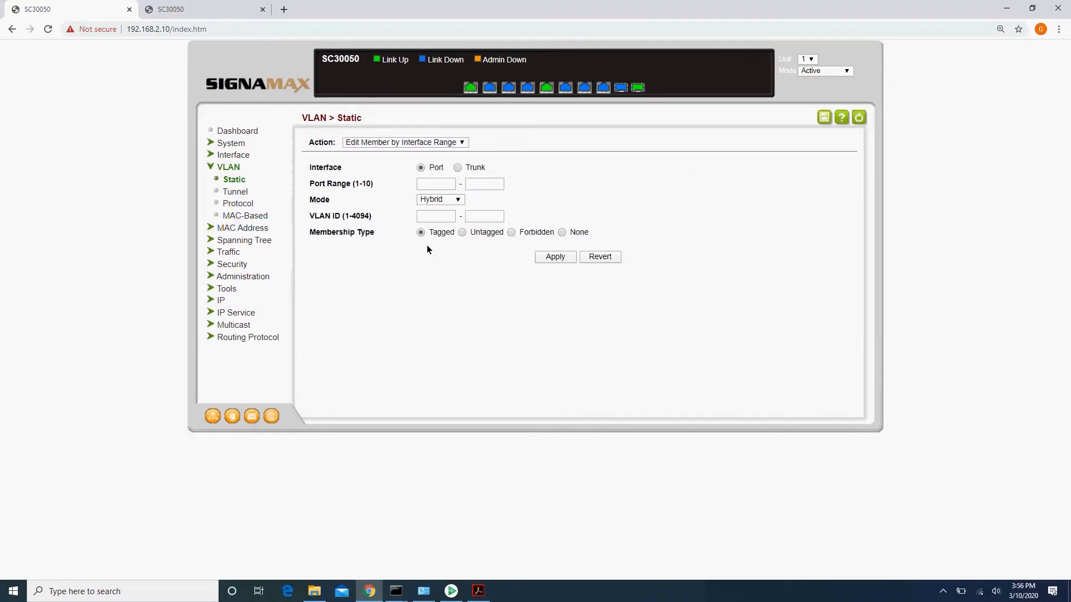
pyautogui.click(444, 184)
pyautogui.write('1')
pyautogui.press('Tab')
pyautogui.press('Tab')
pyautogui.press('Tab')
pyautogui.write('11')
pyautogui.click(440, 199)
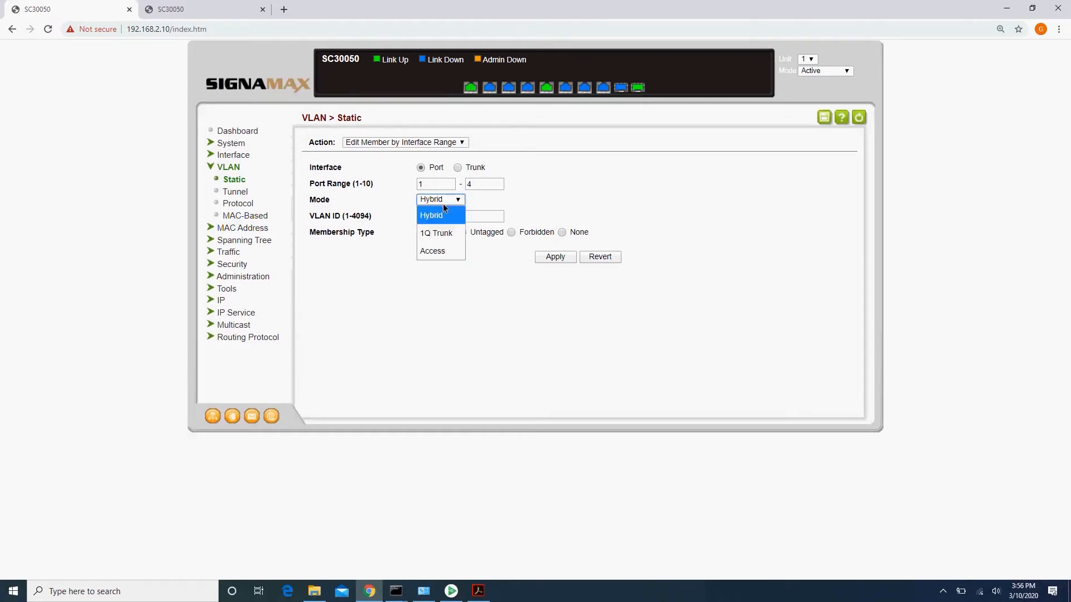
pyautogui.click(437, 252)
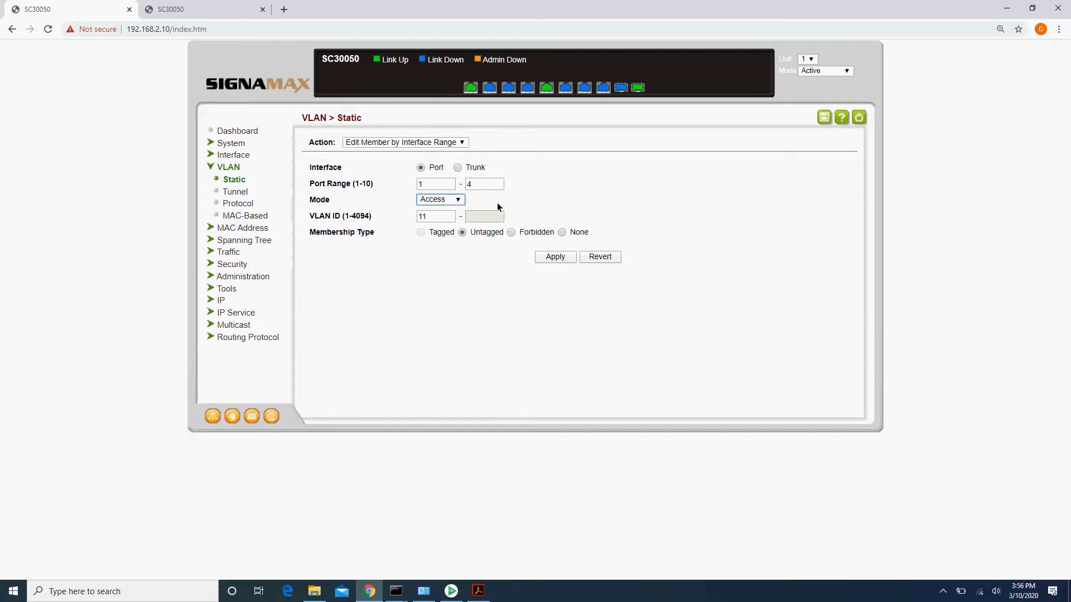
pyautogui.click(554, 256)
# Assign the port range 5-8 to VLAN 10 in Access mode.
pyautogui.write('5')
pyautogui.press('Tab')
pyautogui.write('8')
pyautogui.press('Tab')
pyautogui.press('a')
pyautogui.press('Tab')
pyautogui.write('10')
pyautogui.click(557, 257)
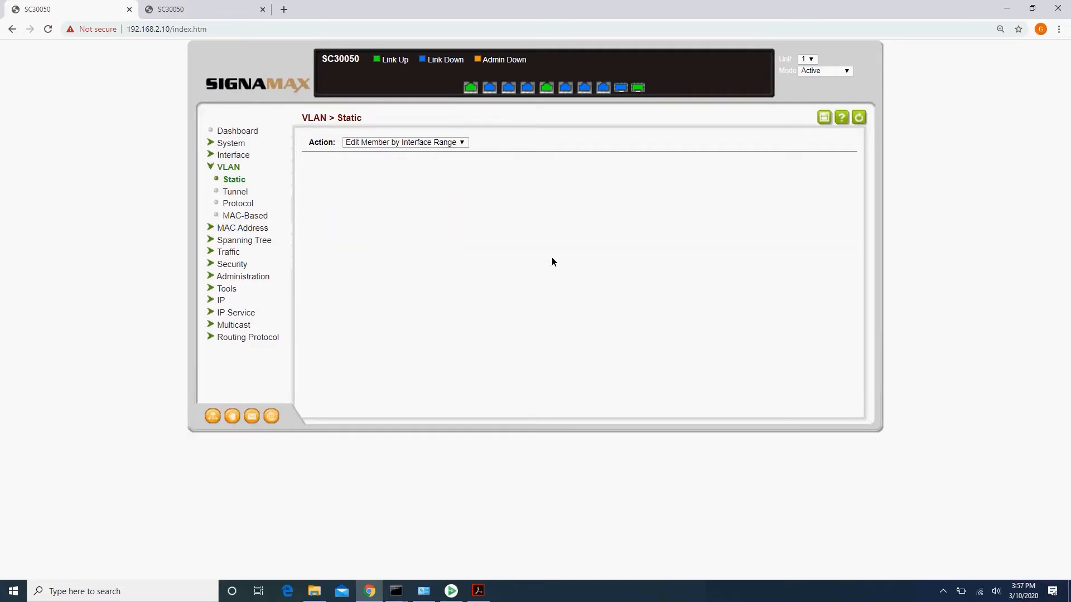
# Set port 10 to 1Q Trunk mode with tagged membership in VLANs 1, 10, 11 and 12.
pyautogui.click(406, 142)
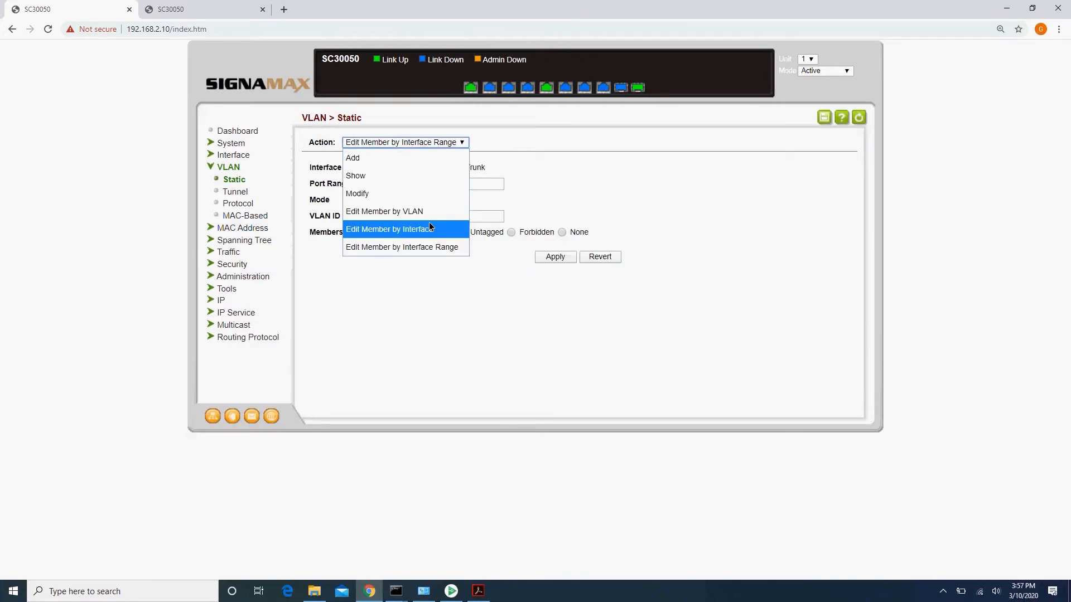
pyautogui.click(430, 227)
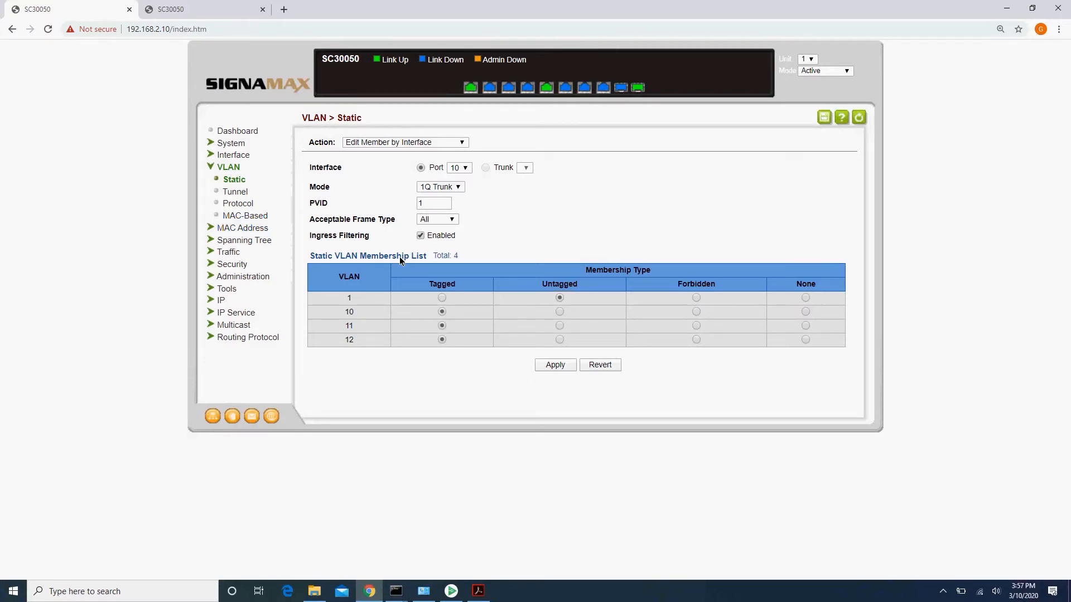
pyautogui.click(568, 366)
pyautogui.click(567, 365)
# Show the IP routing interface address list for VLAN 12.
pyautogui.click(223, 300)
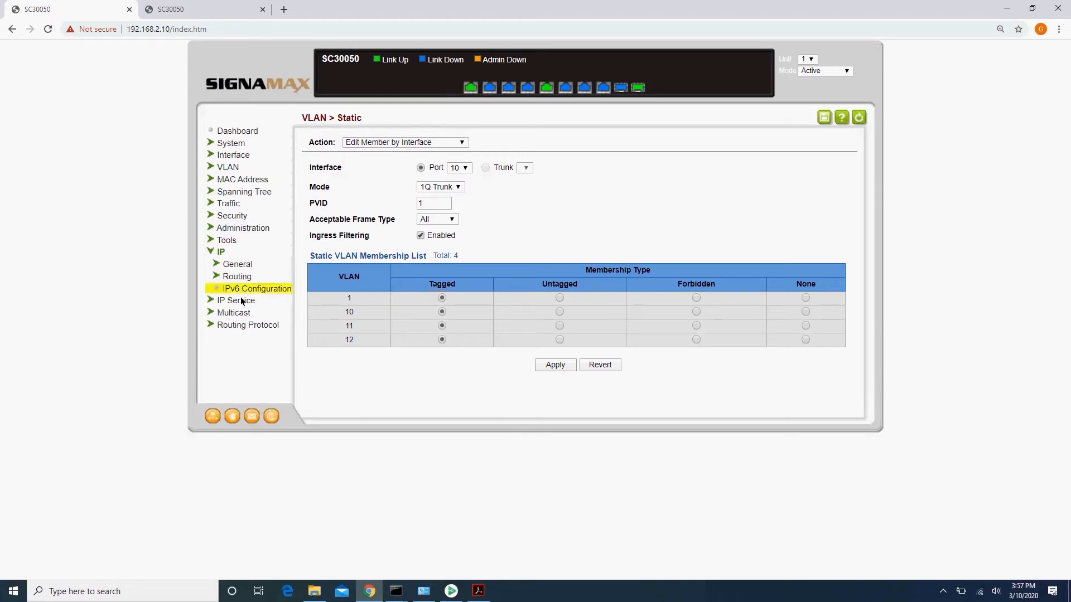
pyautogui.click(239, 267)
pyautogui.click(246, 276)
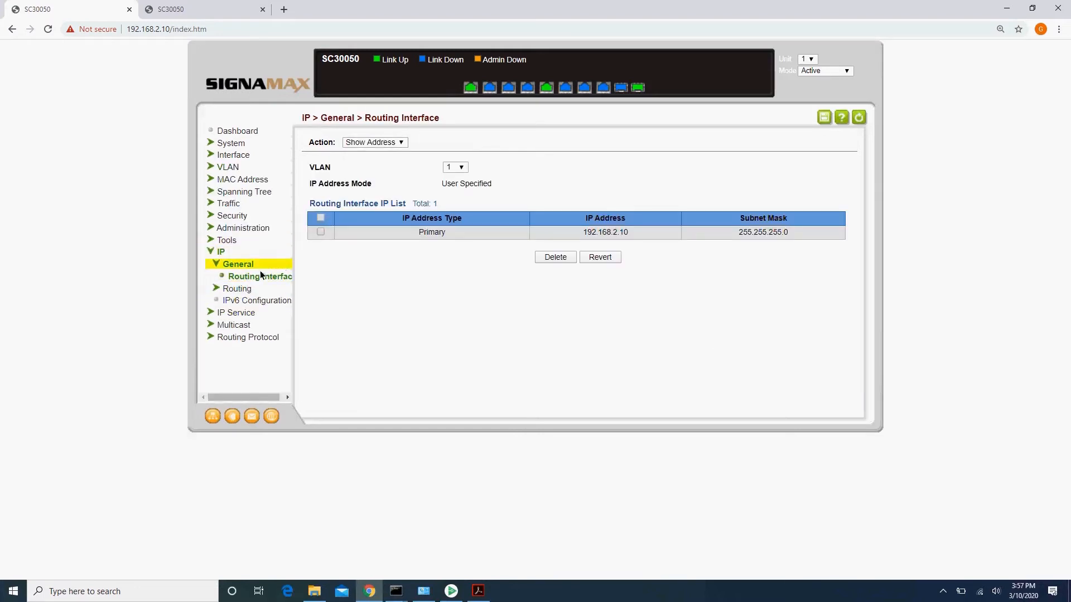
pyautogui.click(458, 169)
pyautogui.click(453, 204)
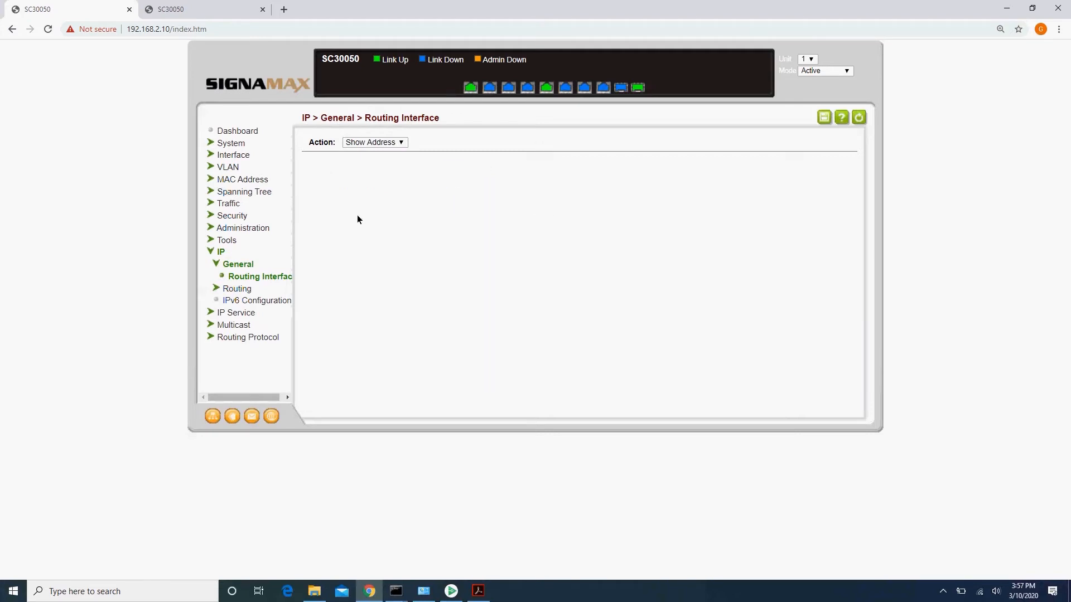
pyautogui.click(461, 168)
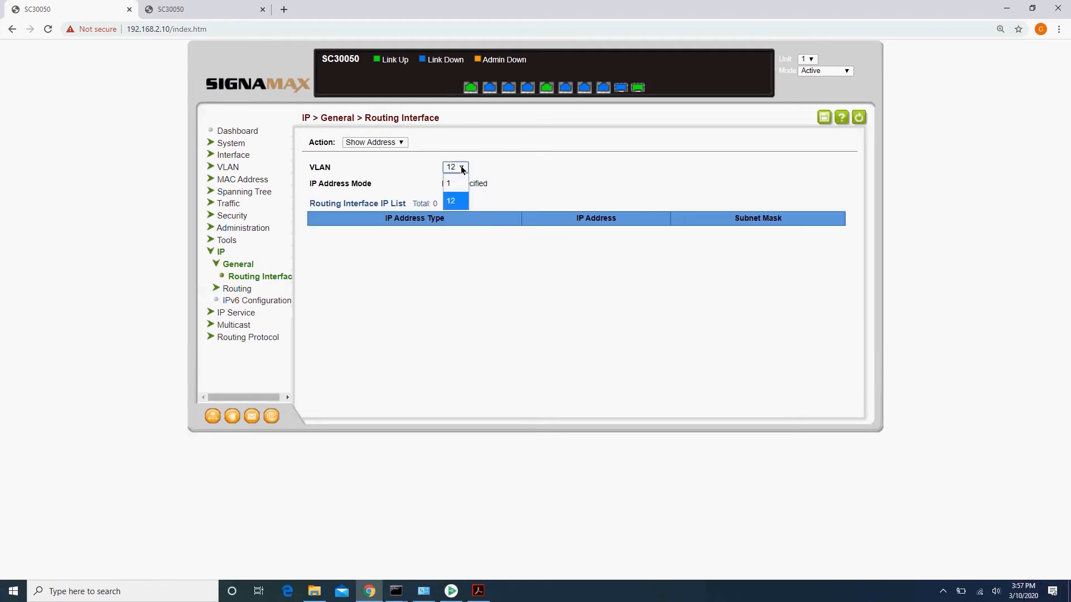
# Add the user-specified primary address 192.168.12.10 with subnet mask 255.255.255.0 to VLAN 12's routing interface.
pyautogui.click(386, 143)
pyautogui.click(386, 143)
pyautogui.click(382, 156)
pyautogui.click(455, 167)
pyautogui.click(456, 234)
pyautogui.click(479, 184)
pyautogui.click(483, 201)
pyautogui.click(478, 216)
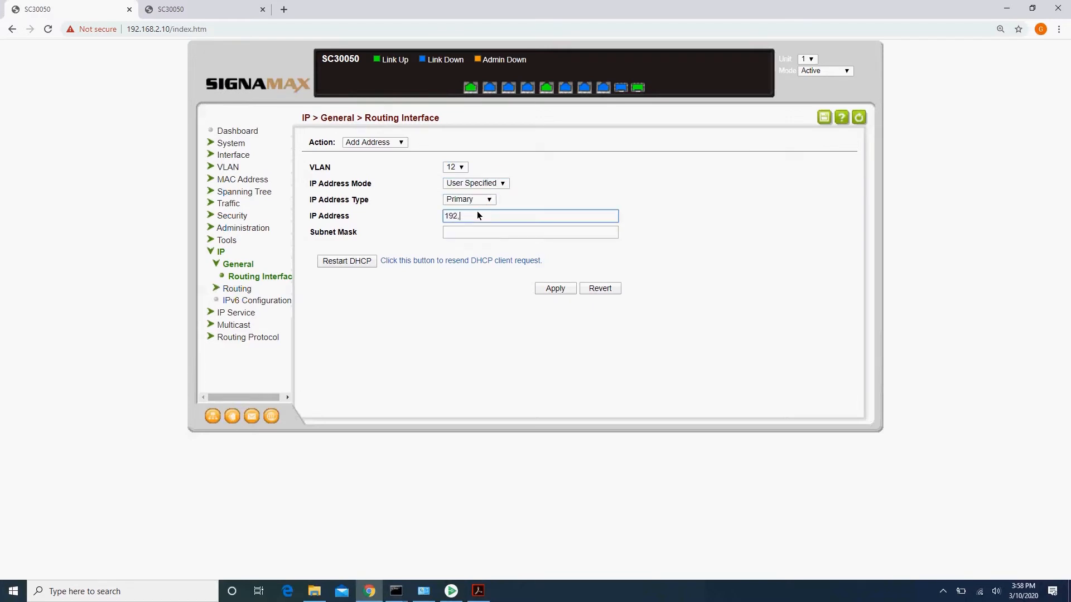
pyautogui.write('192.168.12.10')
pyautogui.press('Tab')
pyautogui.write('255.255.255.0')
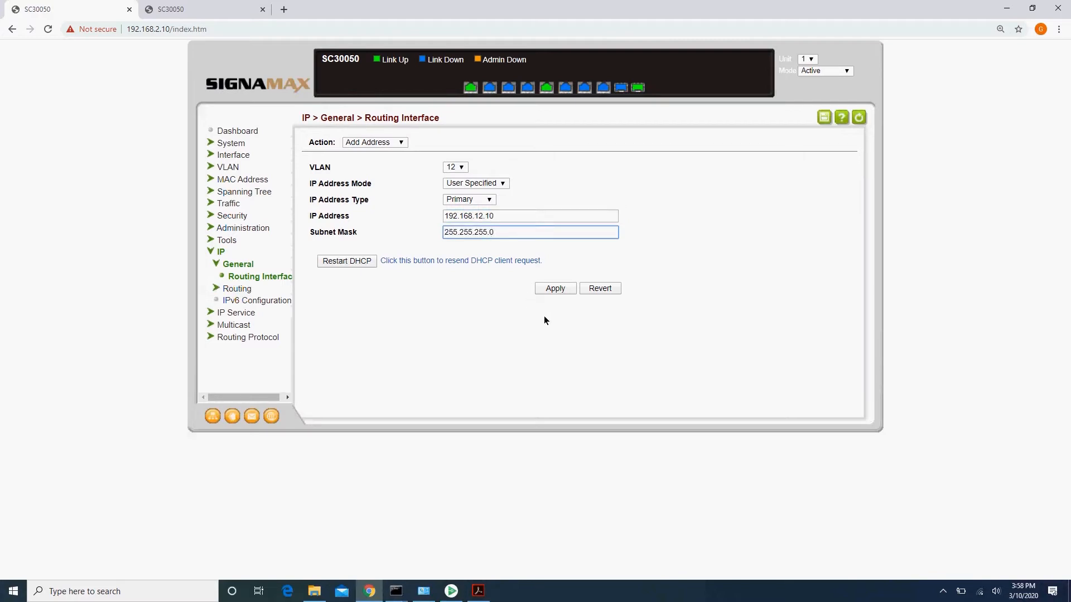
pyautogui.click(558, 288)
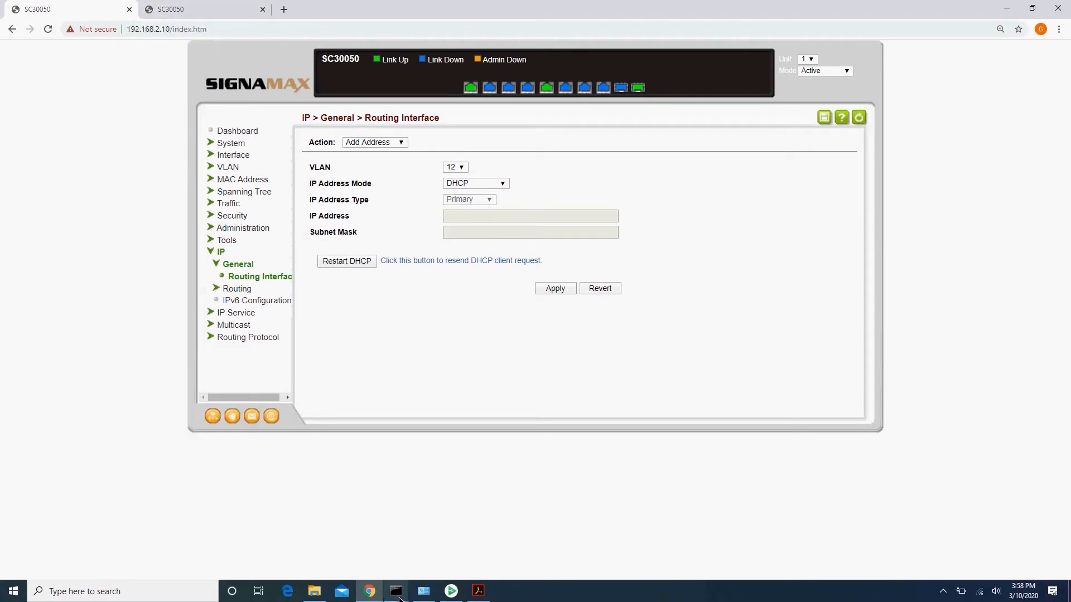
# View the switch at 192.168.2.12, then check the Command Prompt windows pinging 192.168.11.91, 192.168.10.2 and 192.168.10.223.
pyautogui.click(228, 5)
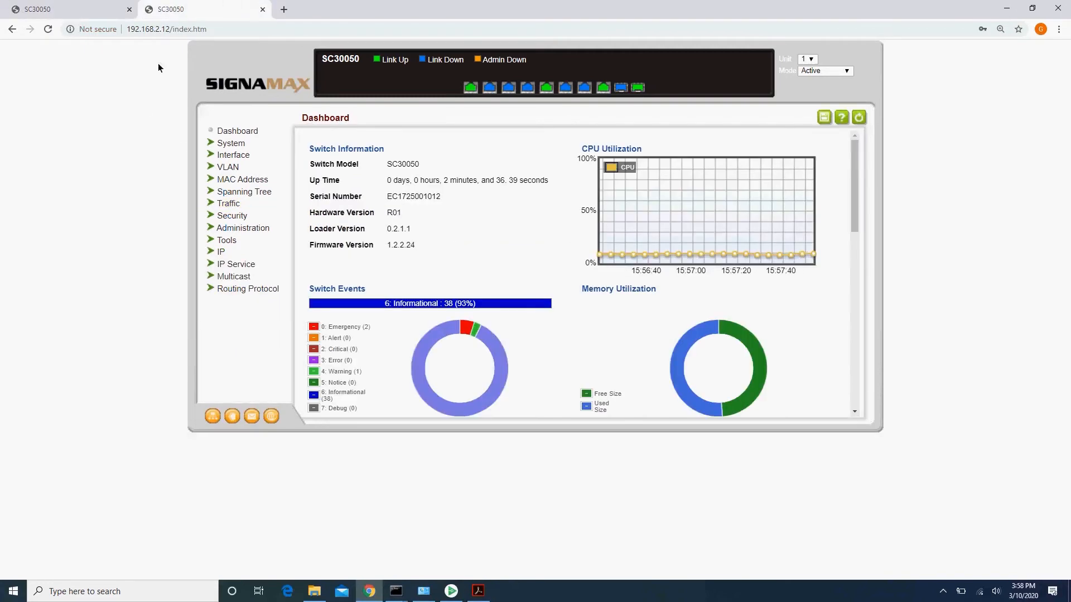
pyautogui.moveTo(399, 591)
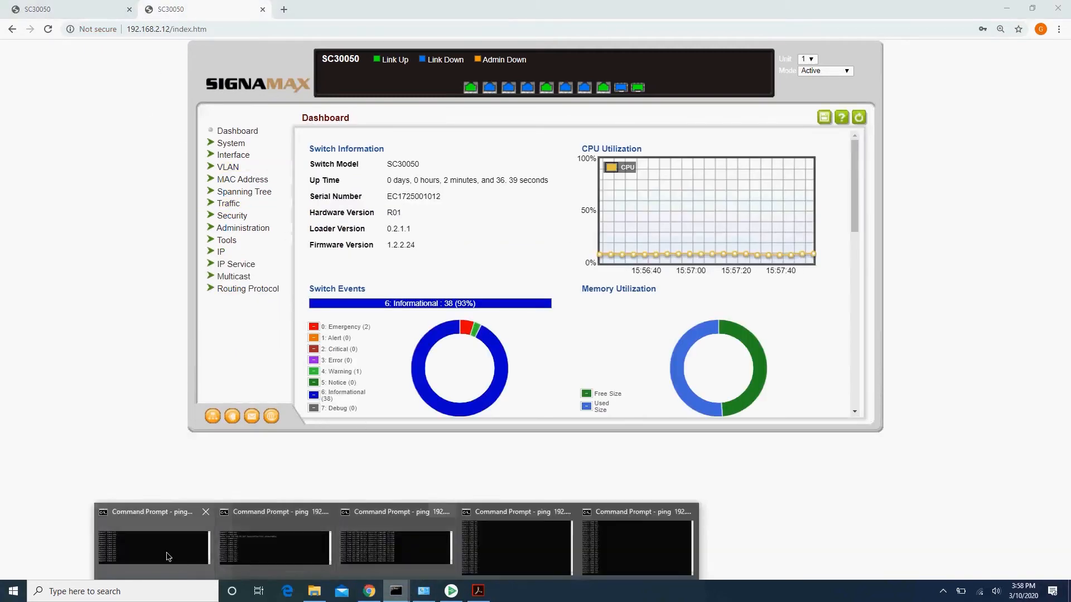
pyautogui.click(154, 549)
pyautogui.moveTo(402, 597)
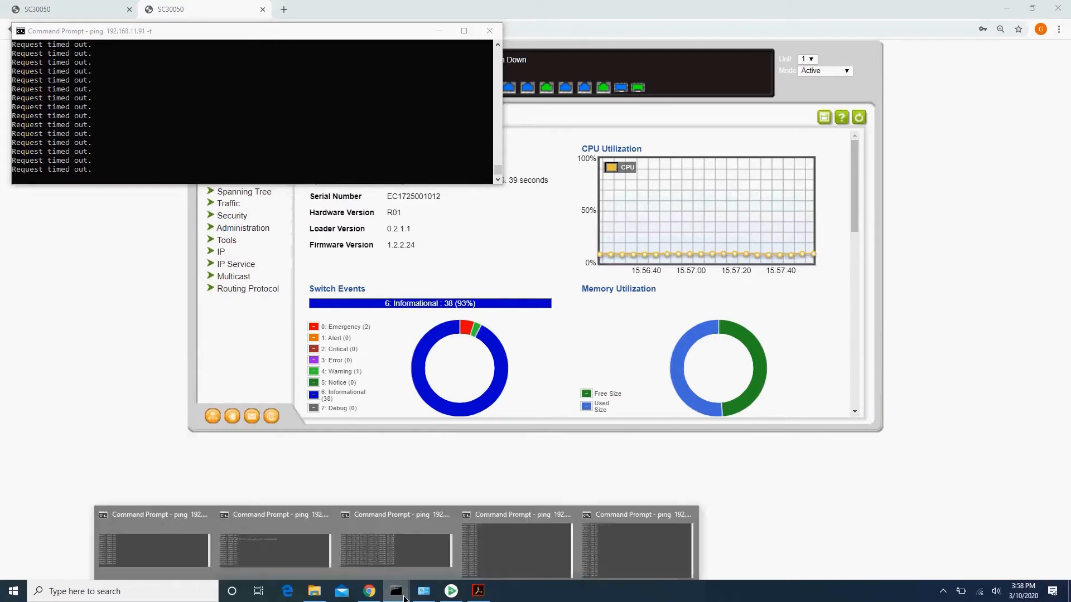
pyautogui.click(266, 552)
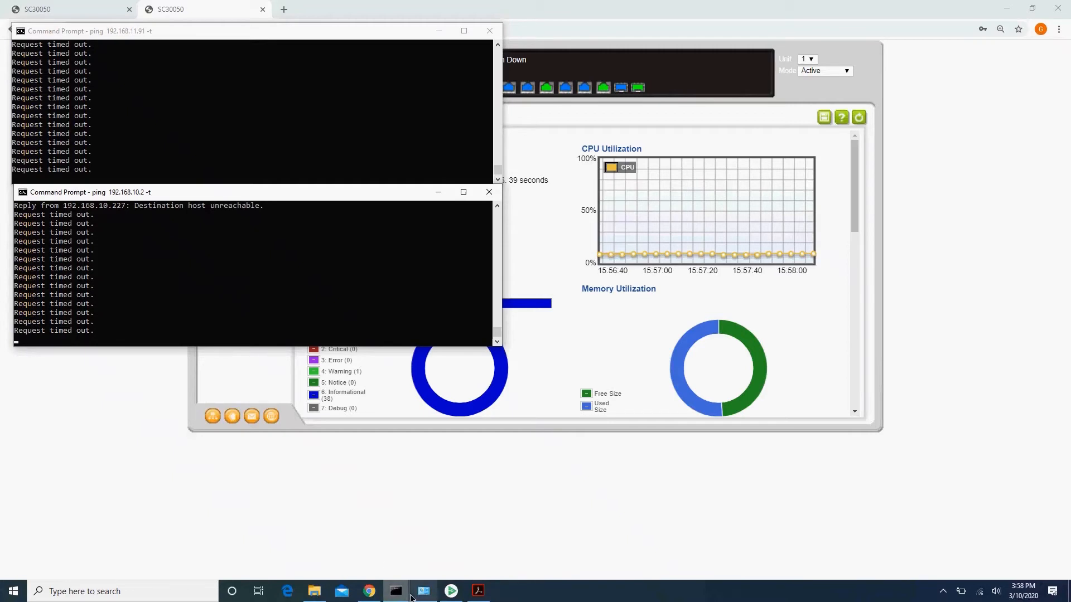
pyautogui.moveTo(405, 593)
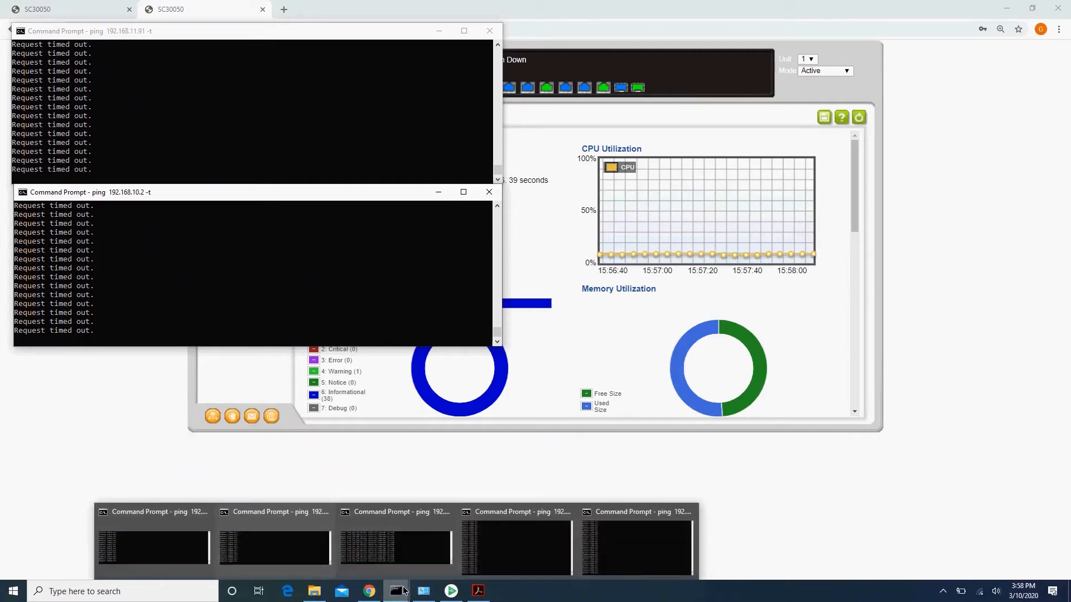
pyautogui.moveTo(412, 574)
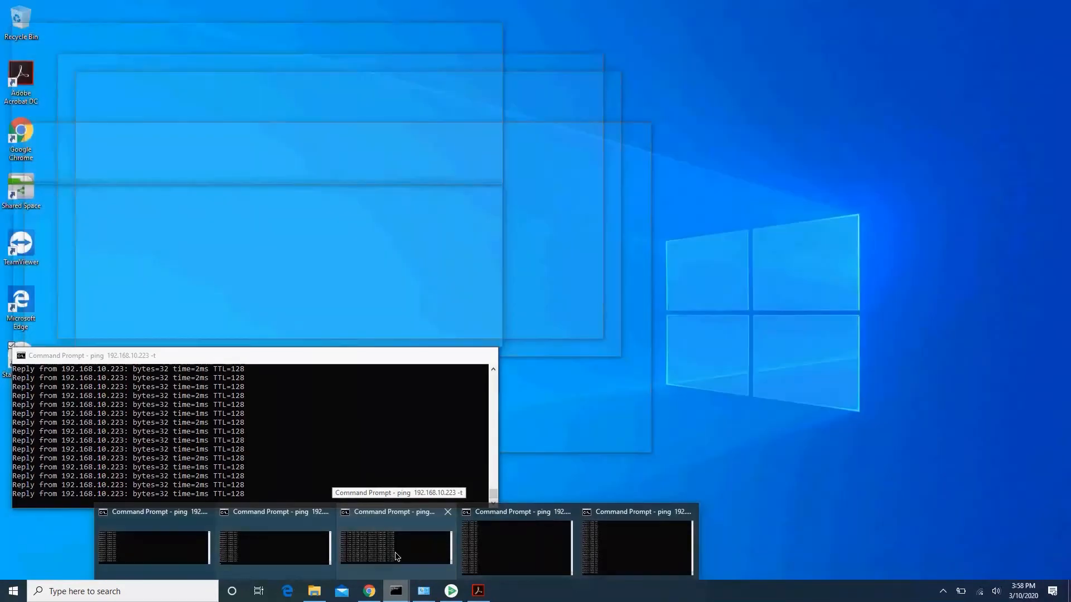
pyautogui.click(396, 556)
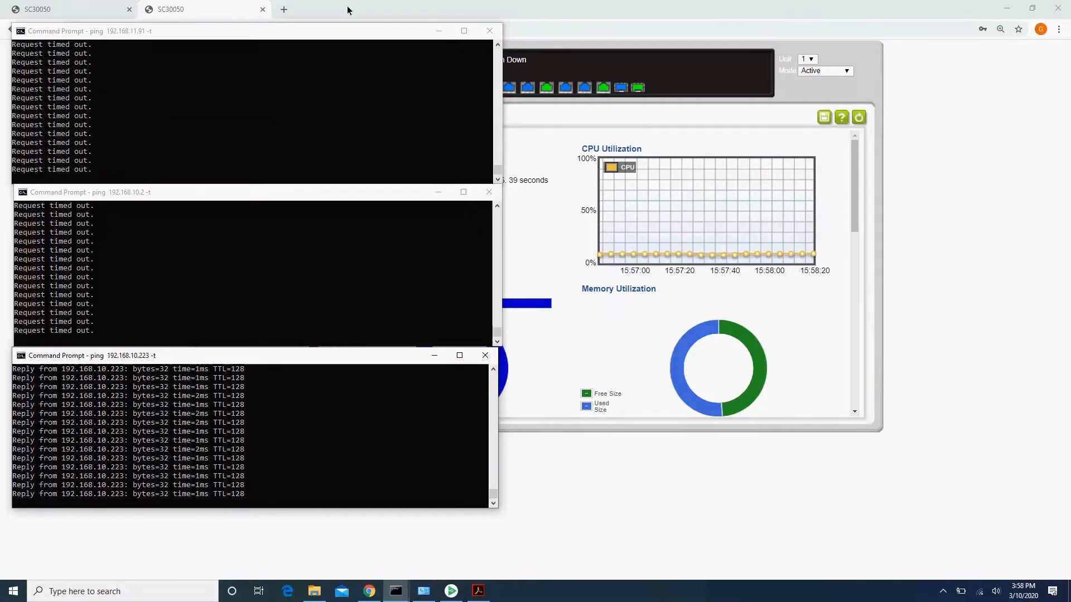
# Return to the browser and add static VLANs 10 through 12 with status enabled on the switch at 192.168.2.12.
pyautogui.click(197, 9)
pyautogui.click(229, 167)
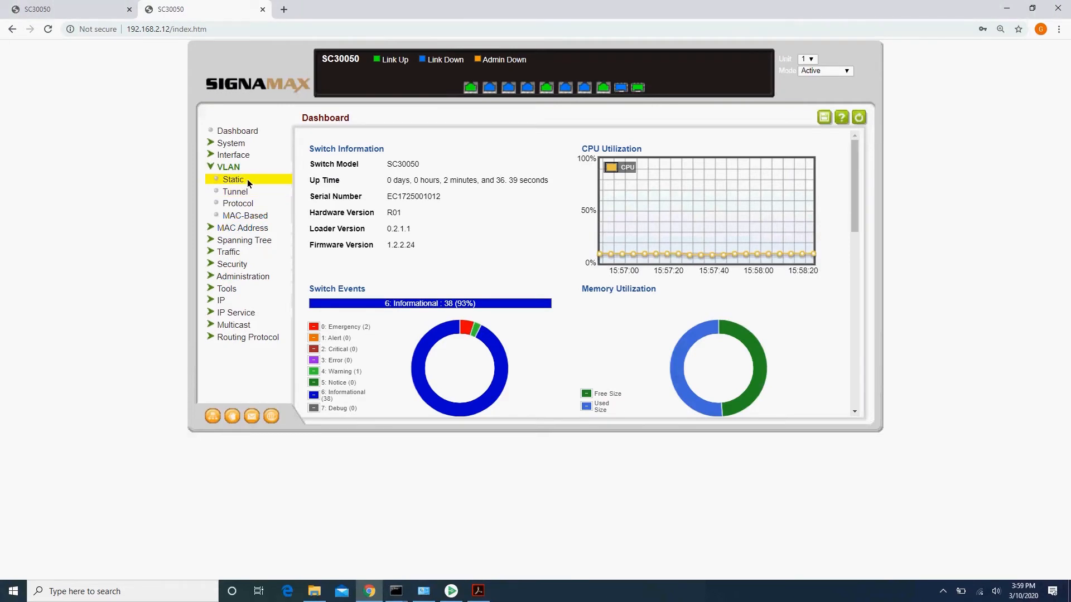
pyautogui.click(247, 179)
pyautogui.click(420, 142)
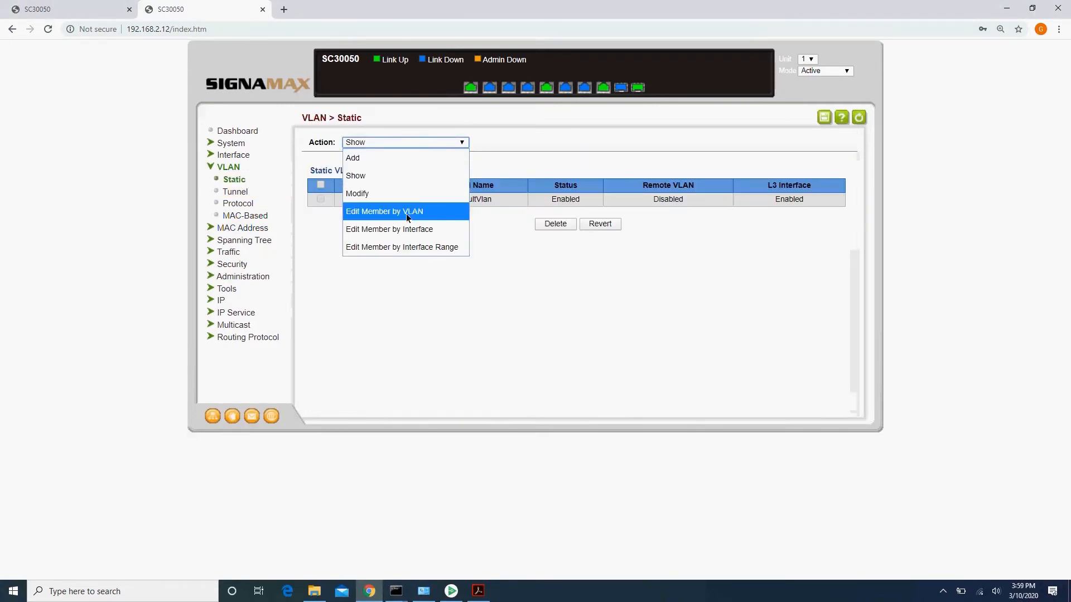
pyautogui.click(390, 160)
pyautogui.click(417, 169)
pyautogui.write('10')
pyautogui.press('Tab')
pyautogui.write('12')
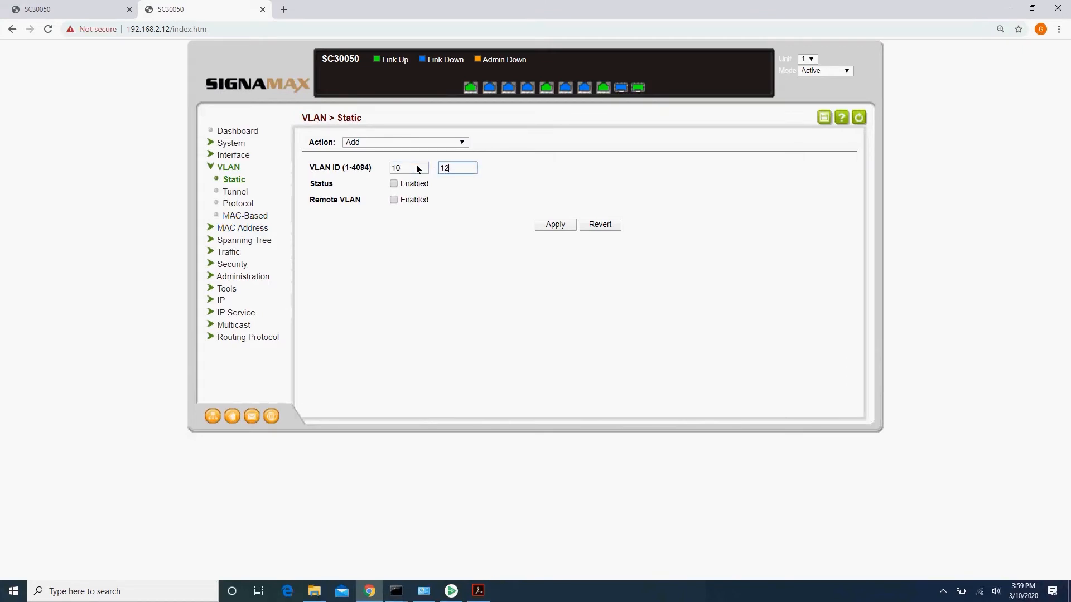
pyautogui.click(394, 200)
pyautogui.click(394, 184)
pyautogui.click(550, 226)
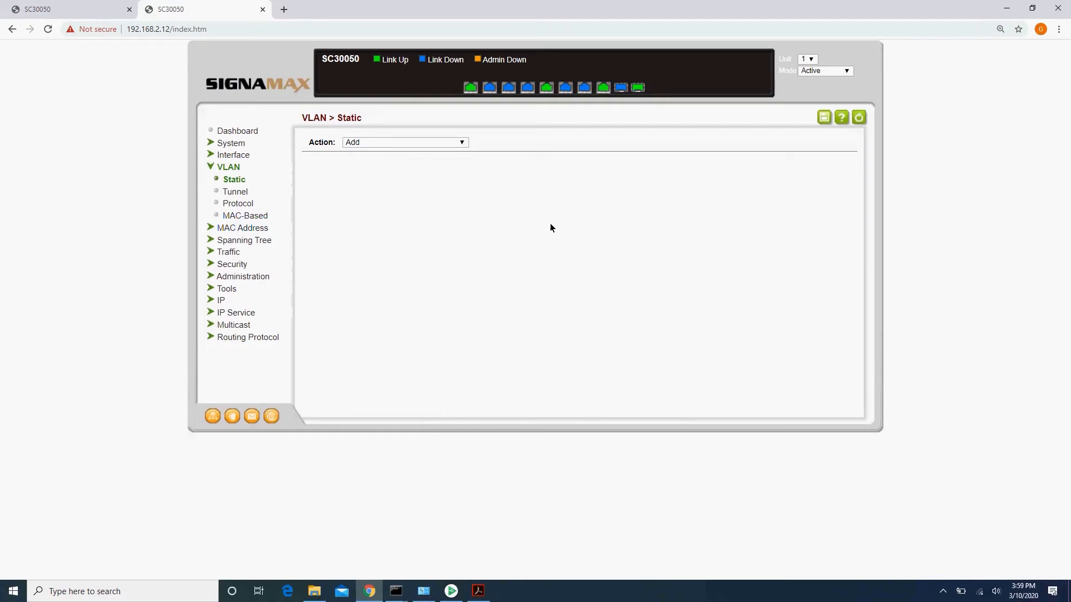
# Enable the L3 interface of VLAN 12 on the 192.168.2.12 switch.
pyautogui.click(420, 145)
pyautogui.click(397, 200)
pyautogui.click(403, 167)
pyautogui.click(411, 231)
pyautogui.click(394, 215)
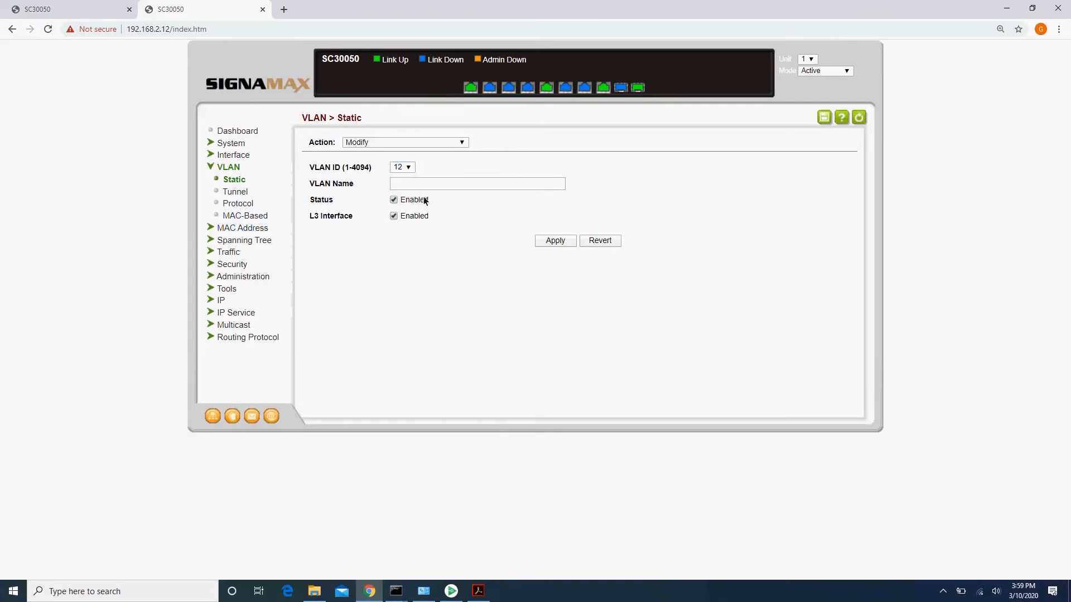
pyautogui.click(555, 241)
# Assign the port range starting at port 1 to VLAN 11 in Access mode using Edit Member by Interface Range.
pyautogui.click(410, 142)
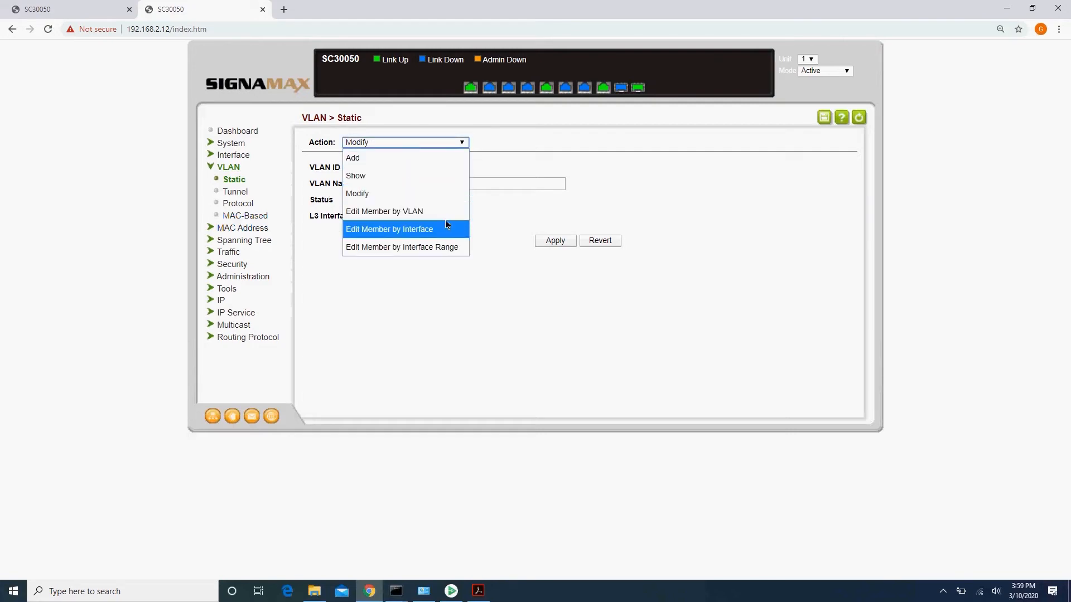
pyautogui.click(425, 245)
pyautogui.click(443, 185)
pyautogui.press('Tab')
pyautogui.press('Tab')
pyautogui.press('a')
pyautogui.press('Tab')
pyautogui.write('11')
pyautogui.click(560, 258)
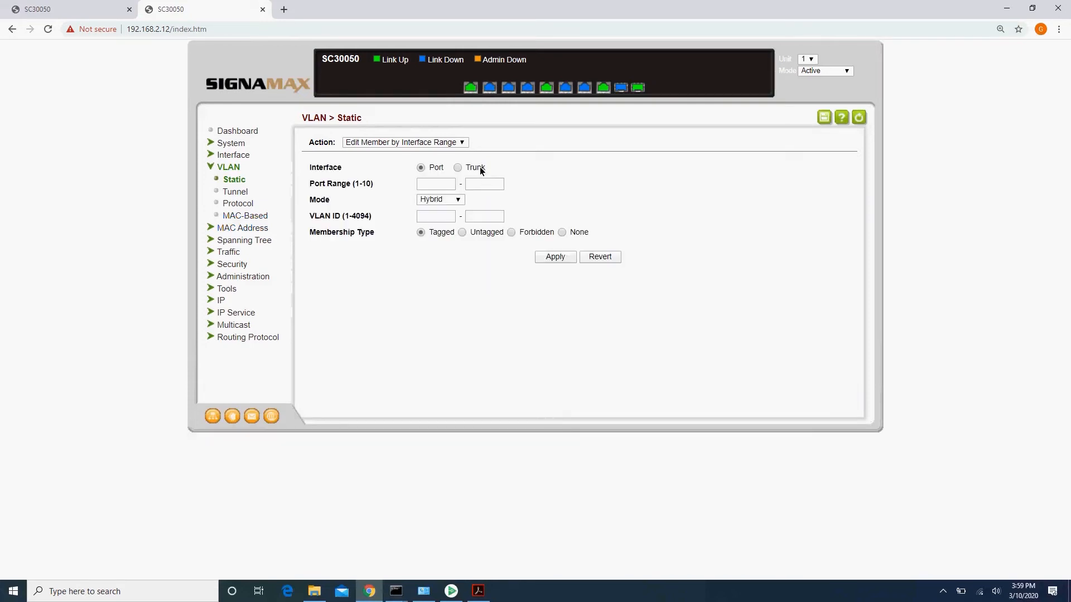
# Assign ports 5 through 7 to VLAN 10 in Access mode using interface range editing.
pyautogui.click(451, 143)
pyautogui.click(545, 177)
pyautogui.write('5')
pyautogui.press('Tab')
pyautogui.write('7')
pyautogui.press('Tab')
pyautogui.press('a')
pyautogui.press('Tab')
pyautogui.write('10')
pyautogui.click(544, 256)
# Set port 10 to 1Q Trunk mode with tagged membership in VLANs 1, 10, 11 and 12.
pyautogui.click(434, 145)
pyautogui.click(416, 229)
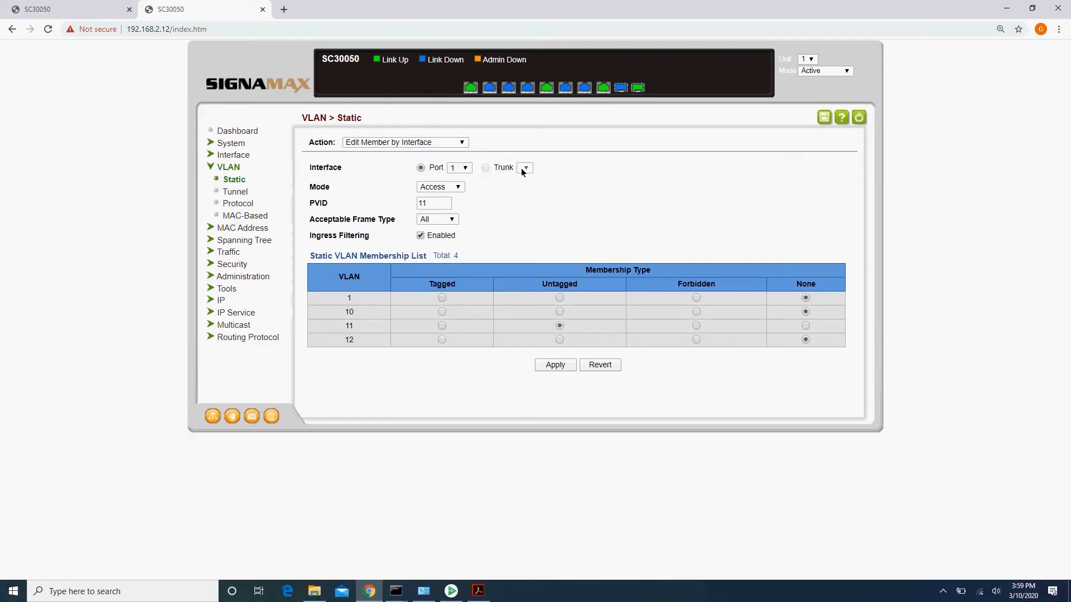
pyautogui.click(460, 169)
pyautogui.click(456, 345)
pyautogui.click(453, 188)
pyautogui.click(440, 220)
pyautogui.click(442, 312)
pyautogui.click(441, 340)
pyautogui.click(562, 367)
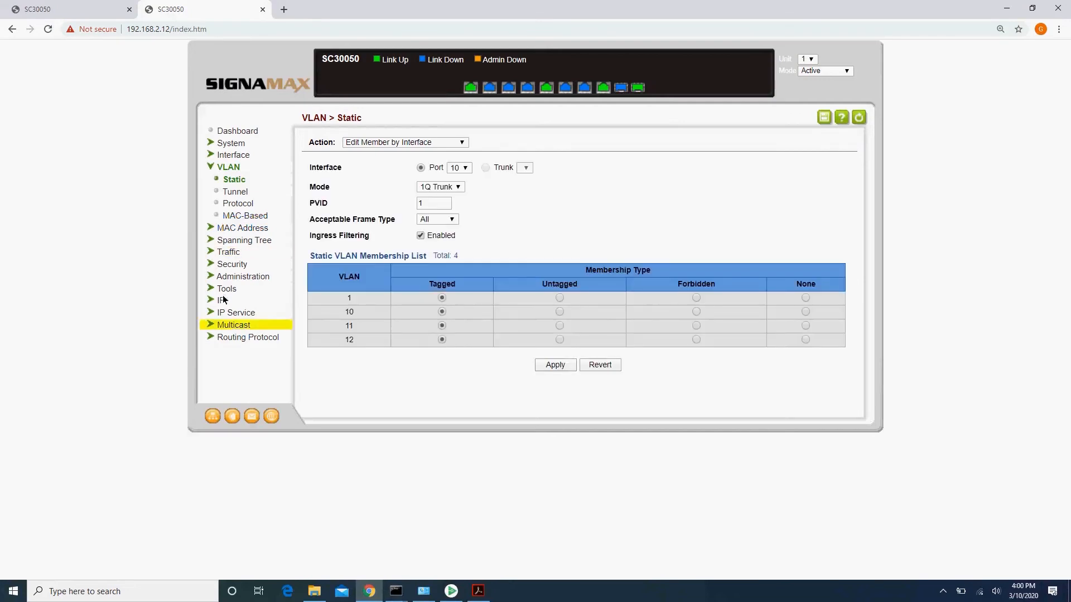
# Add the user-specified primary address 192.168.12.12 with subnet mask 255.255.255.0 to VLAN 12's routing interface on this switch.
pyautogui.click(238, 313)
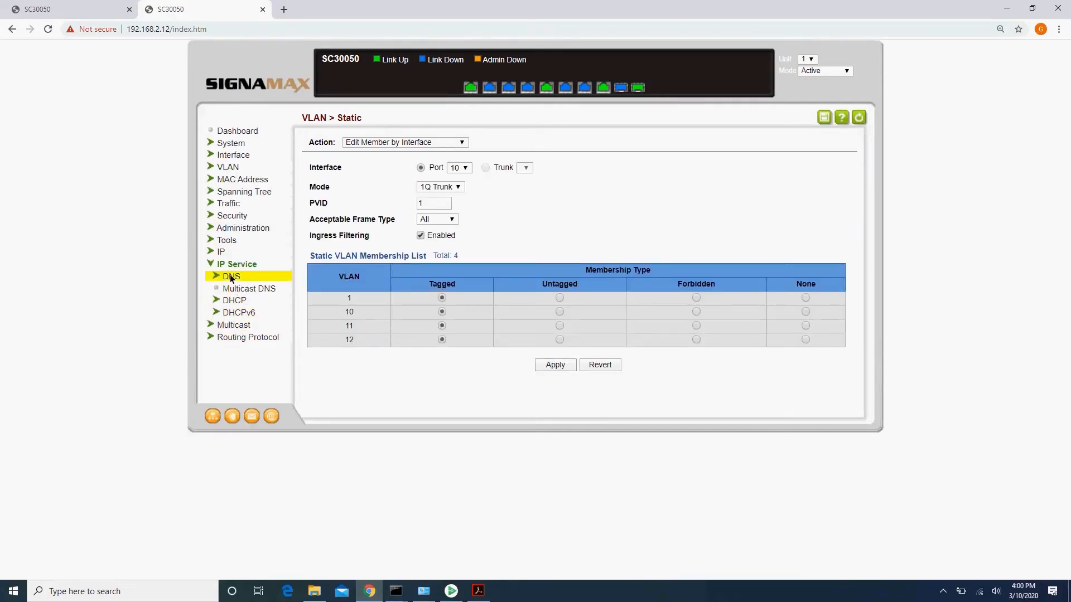
pyautogui.click(221, 252)
pyautogui.click(239, 264)
pyautogui.click(276, 276)
pyautogui.click(385, 143)
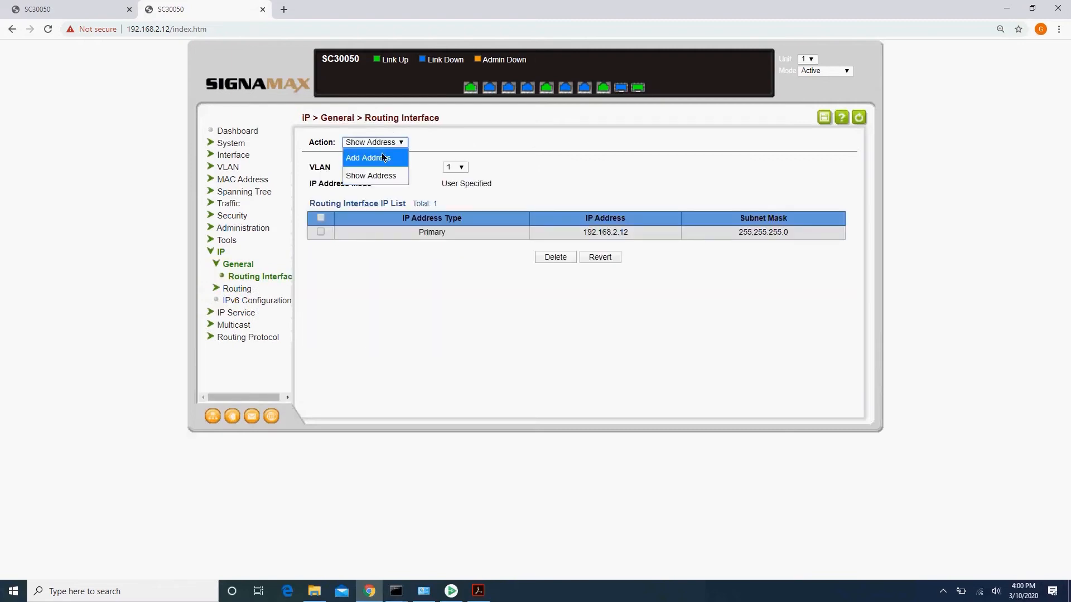
pyautogui.click(368, 158)
pyautogui.click(455, 167)
pyautogui.click(457, 234)
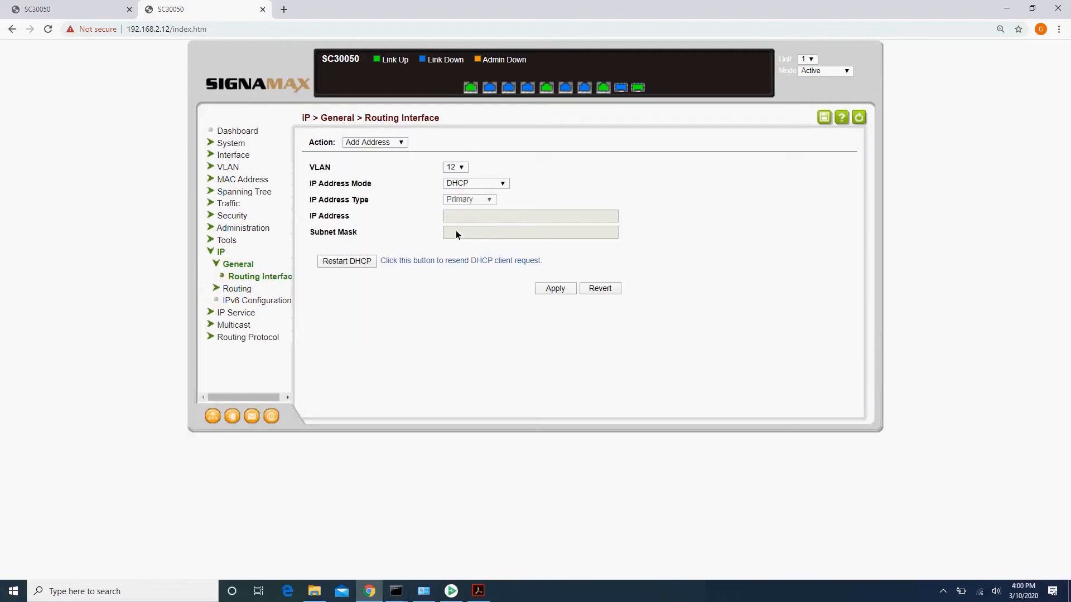
pyautogui.click(477, 186)
pyautogui.click(483, 196)
pyautogui.click(469, 217)
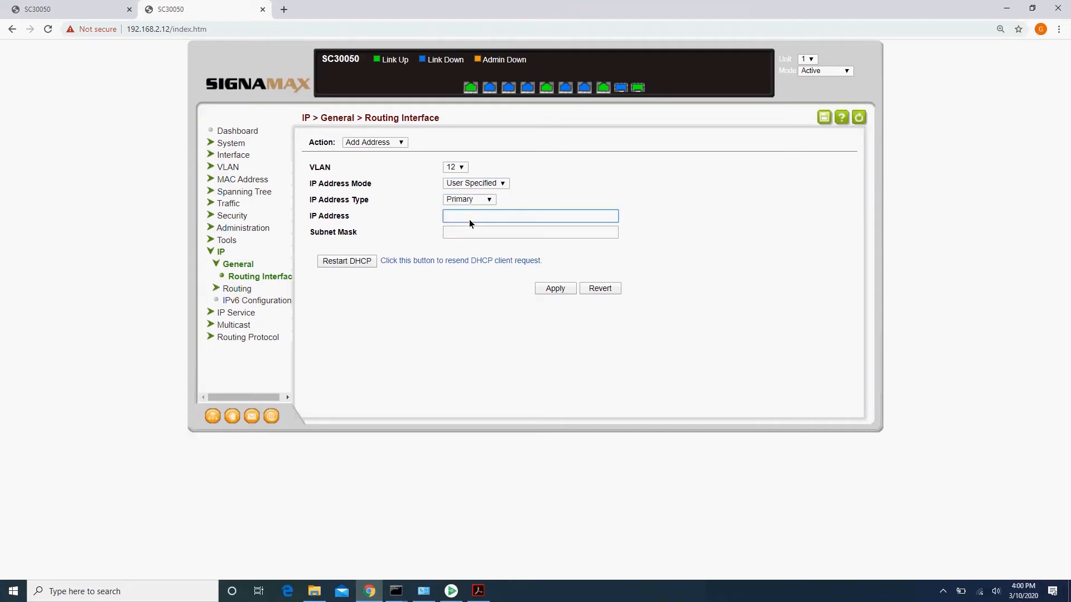
pyautogui.write('192.168.12.12')
pyautogui.press('Tab')
pyautogui.write('2')
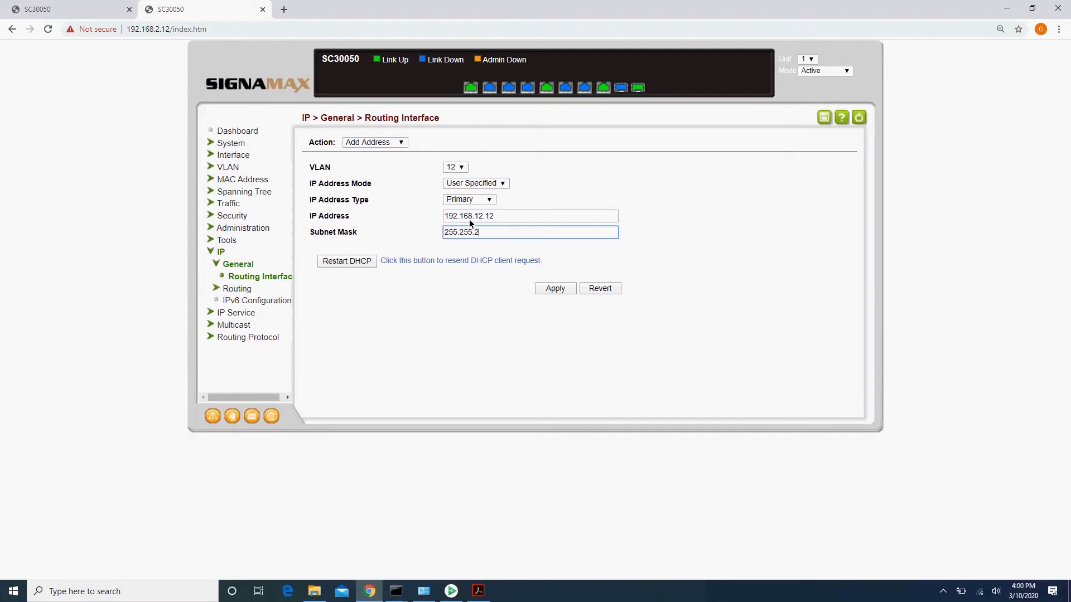
pyautogui.click(550, 288)
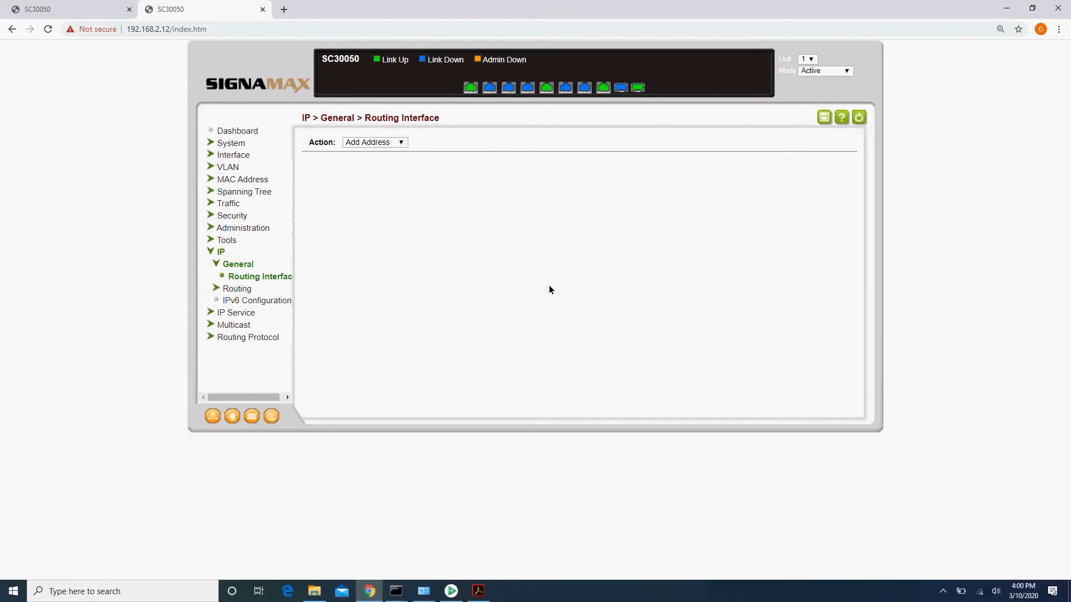
# Set port 8 to Access mode with PVID 12 and untagged membership in VLAN 12.
pyautogui.click(228, 166)
pyautogui.click(234, 180)
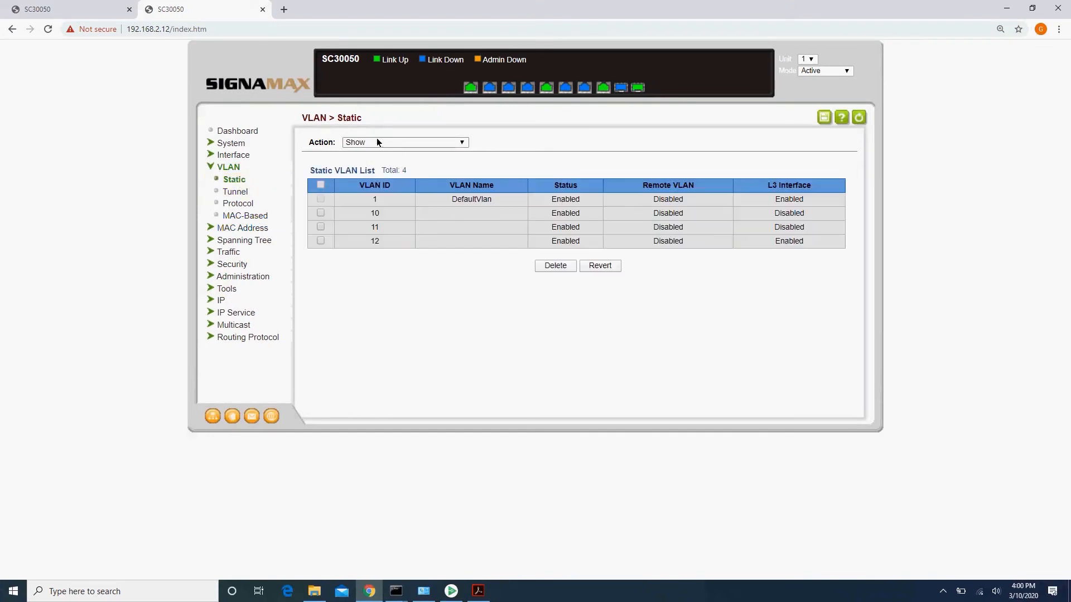
pyautogui.click(377, 142)
pyautogui.click(387, 229)
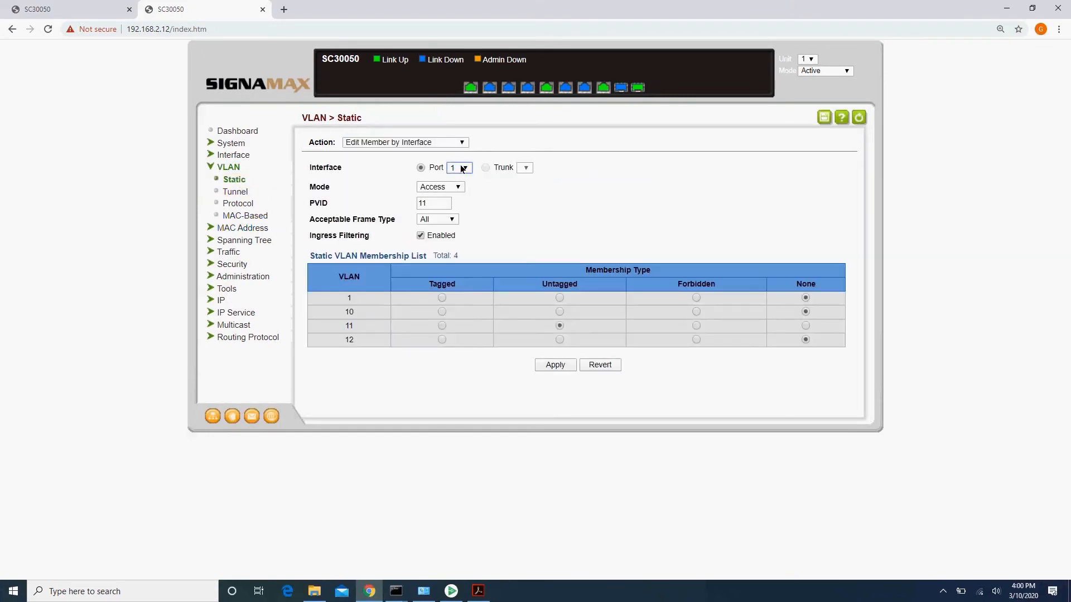
pyautogui.click(460, 168)
pyautogui.click(457, 309)
pyautogui.click(454, 188)
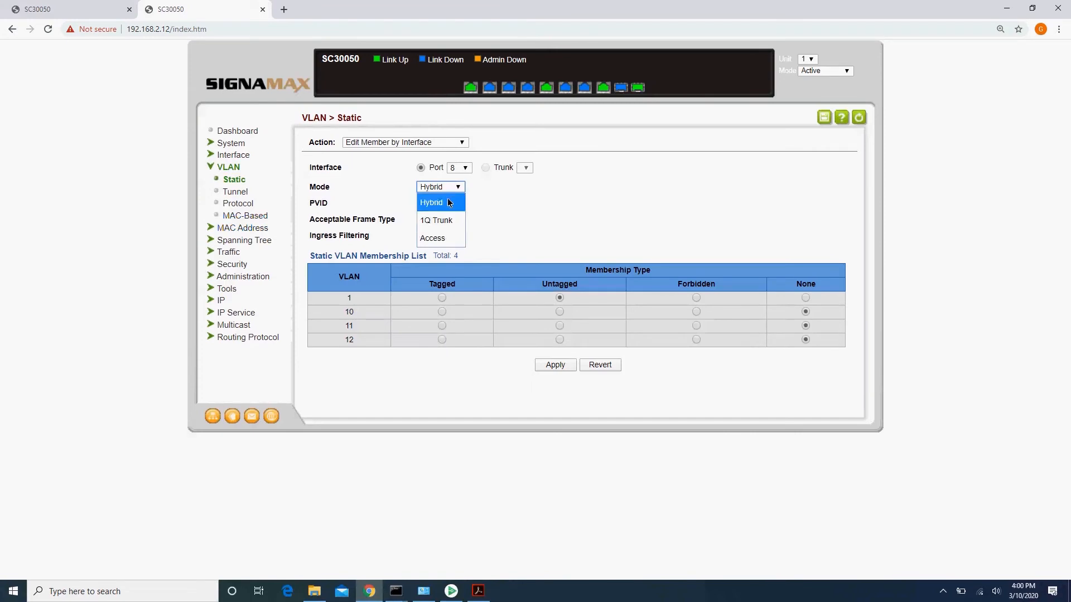
pyautogui.click(438, 238)
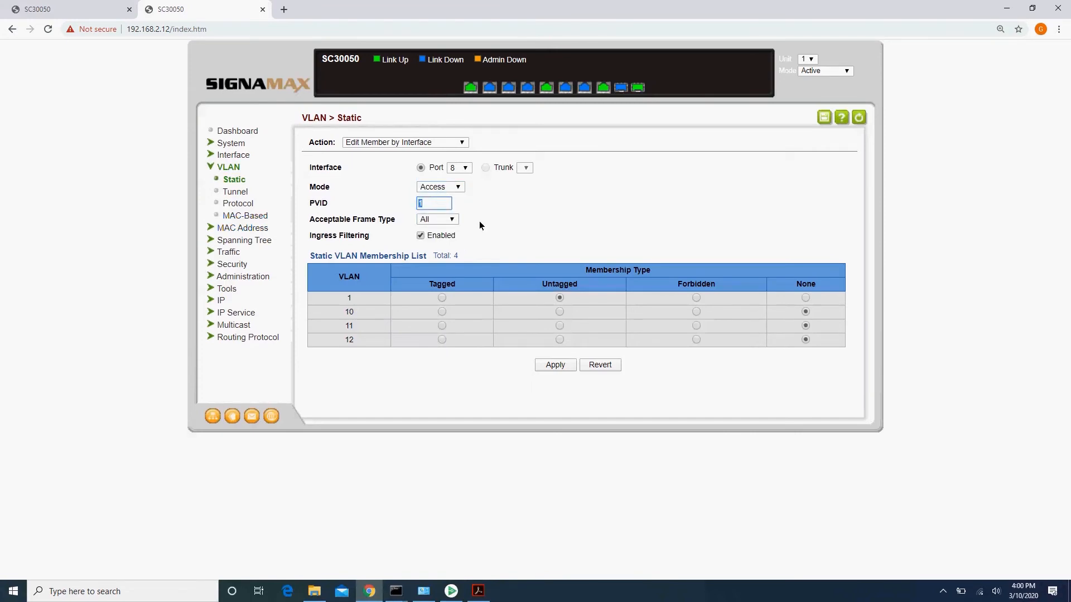
pyautogui.write('21')
pyautogui.press('Tab')
pyautogui.click(560, 339)
pyautogui.doubleClick(436, 203)
pyautogui.write('12')
pyautogui.click(559, 366)
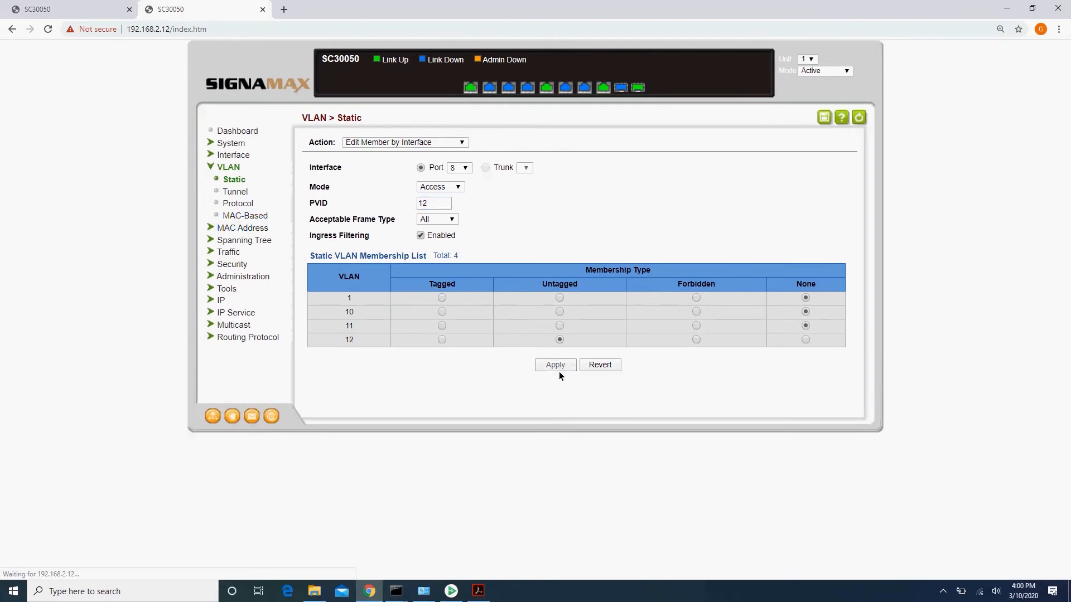
# Try to load the second switch's web interface at its VLAN 12 address, 192.168.12.12.
pyautogui.click(161, 31)
pyautogui.click(200, 30)
pyautogui.press('BackSpace')
pyautogui.press('BackSpace')
pyautogui.press('BackSpace')
pyautogui.press('BackSpace')
pyautogui.press('BackSpace')
pyautogui.press('BackSpace')
pyautogui.press('BackSpace')
pyautogui.press('BackSpace')
pyautogui.press('BackSpace')
pyautogui.press('BackSpace')
pyautogui.press('BackSpace')
pyautogui.press('BackSpace')
pyautogui.press('BackSpace')
pyautogui.press('BackSpace')
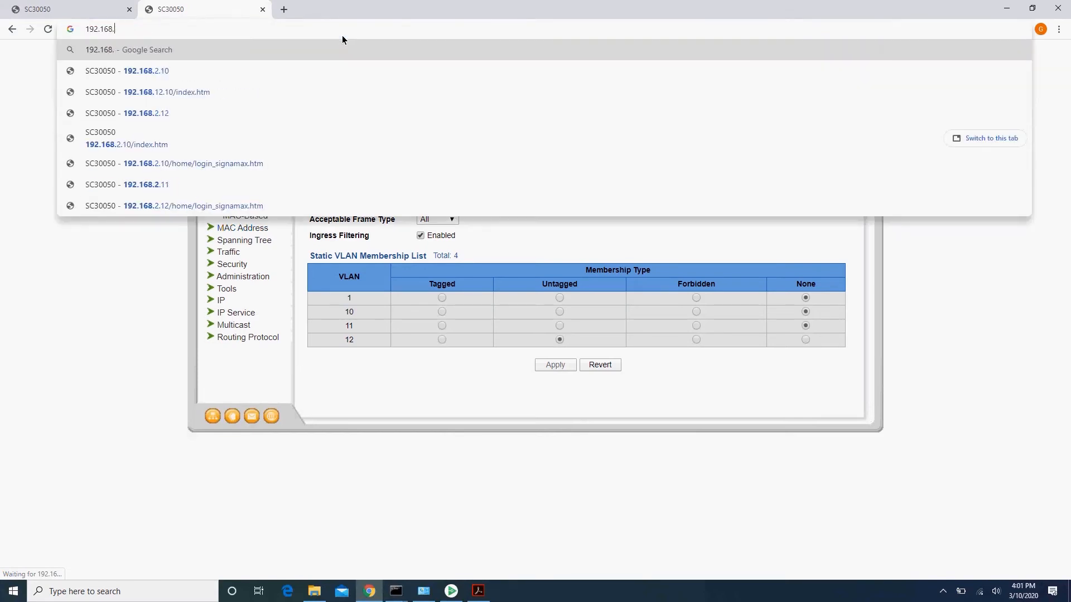
pyautogui.write('12.12')
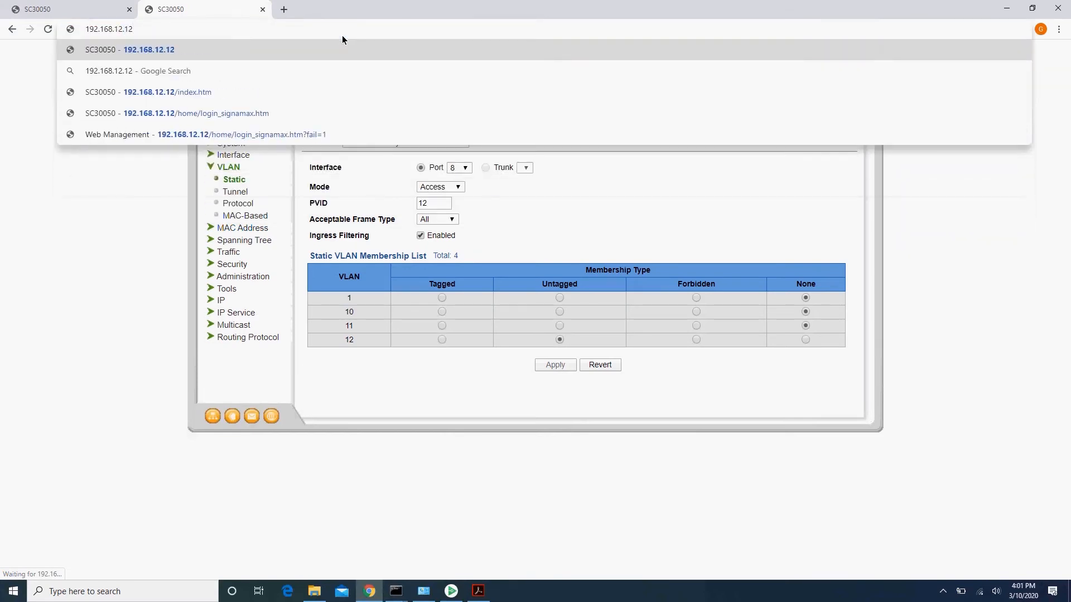
pyautogui.press('Return')
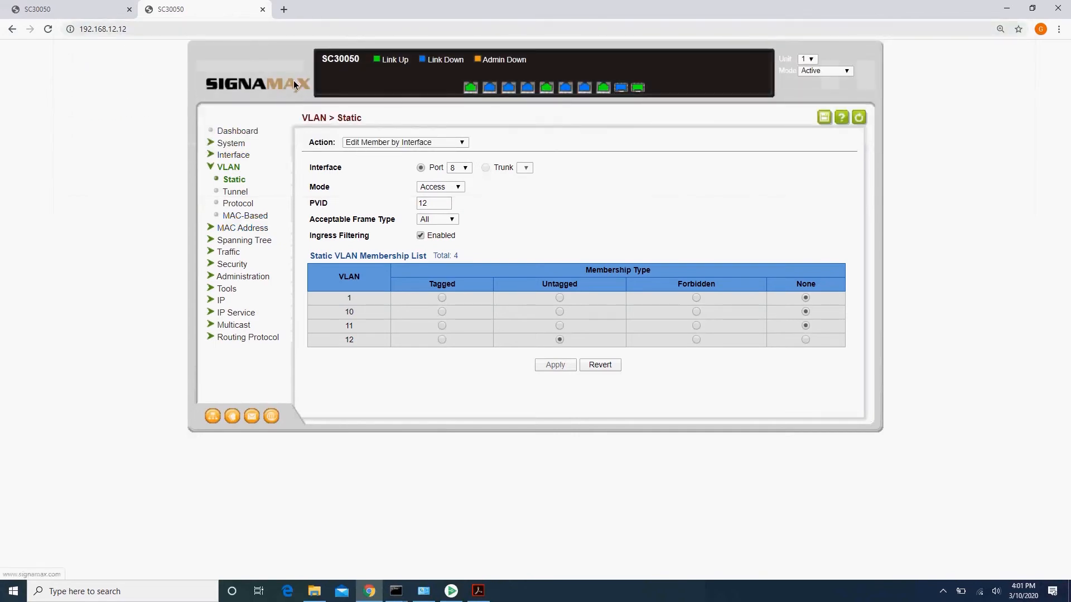
# Load the first switch's web interface at its VLAN 12 management address, 192.168.12.10.
pyautogui.click(64, 9)
pyautogui.click(223, 29)
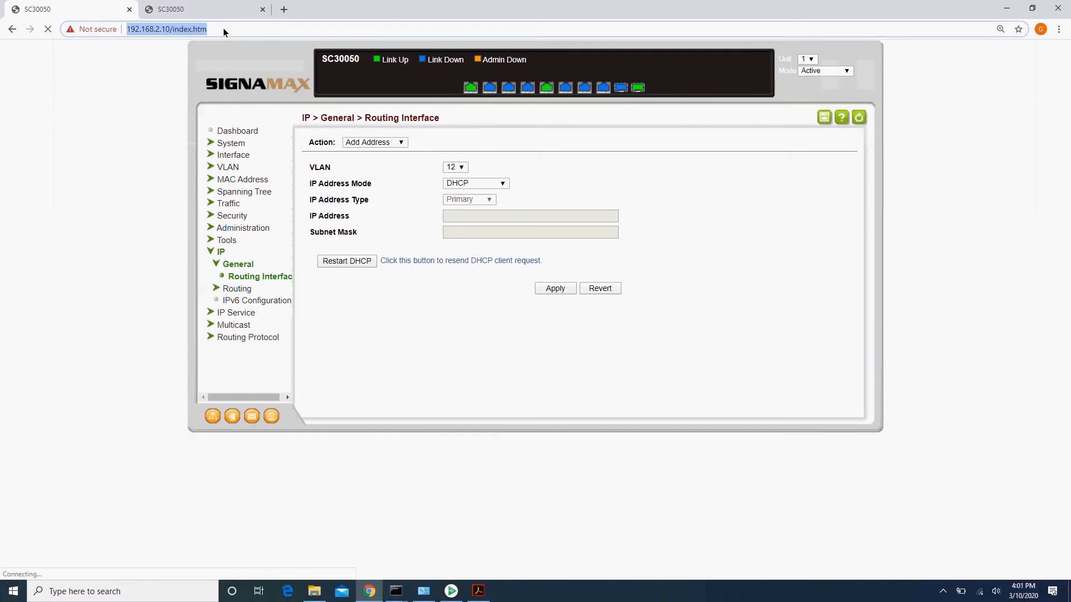
pyautogui.write('192.168.2')
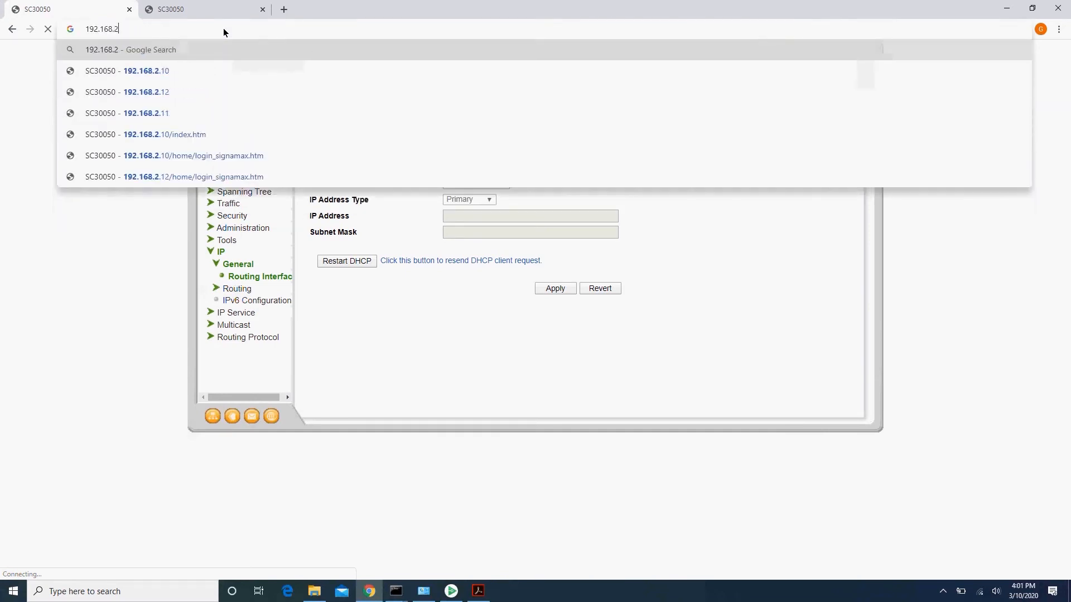
pyautogui.press('BackSpace')
pyautogui.write('12.10')
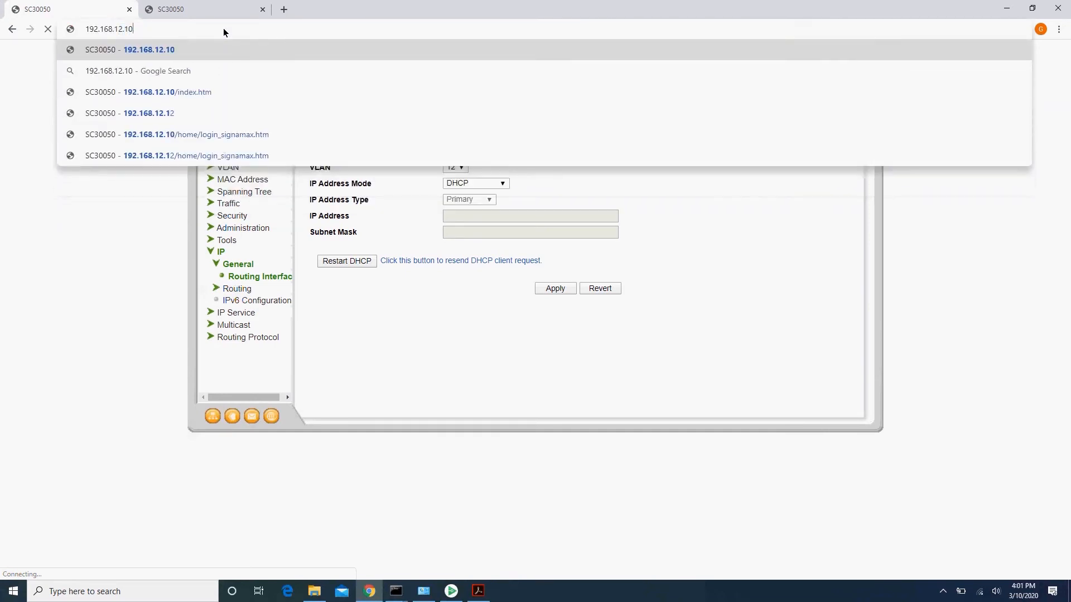
pyautogui.press('Return')
# Return to the second switch's page and change its address to 192.168.12.12/index.htm.
pyautogui.click(192, 7)
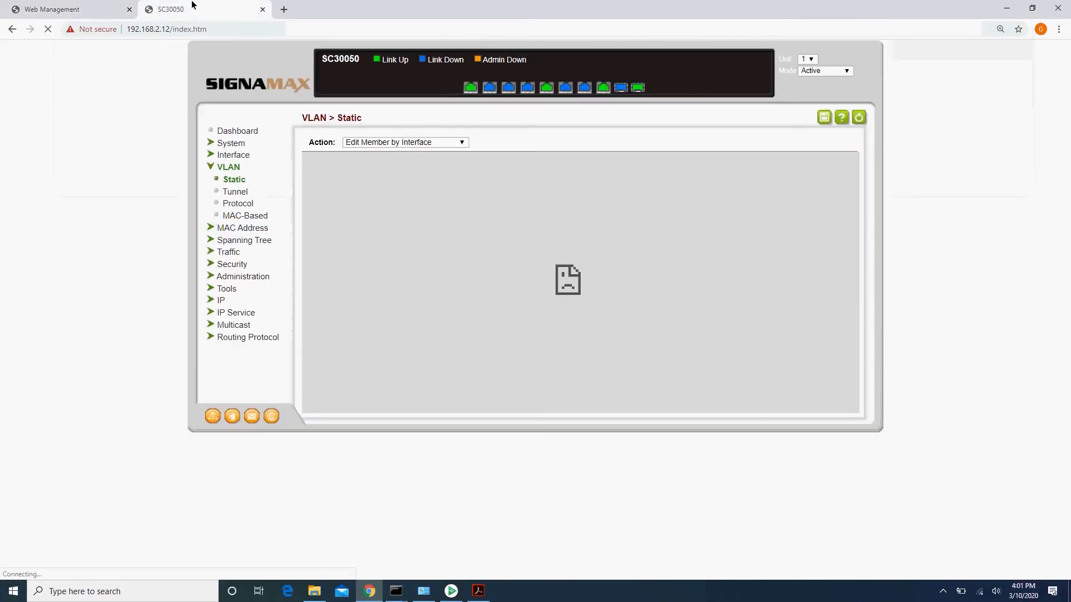
pyautogui.click(236, 29)
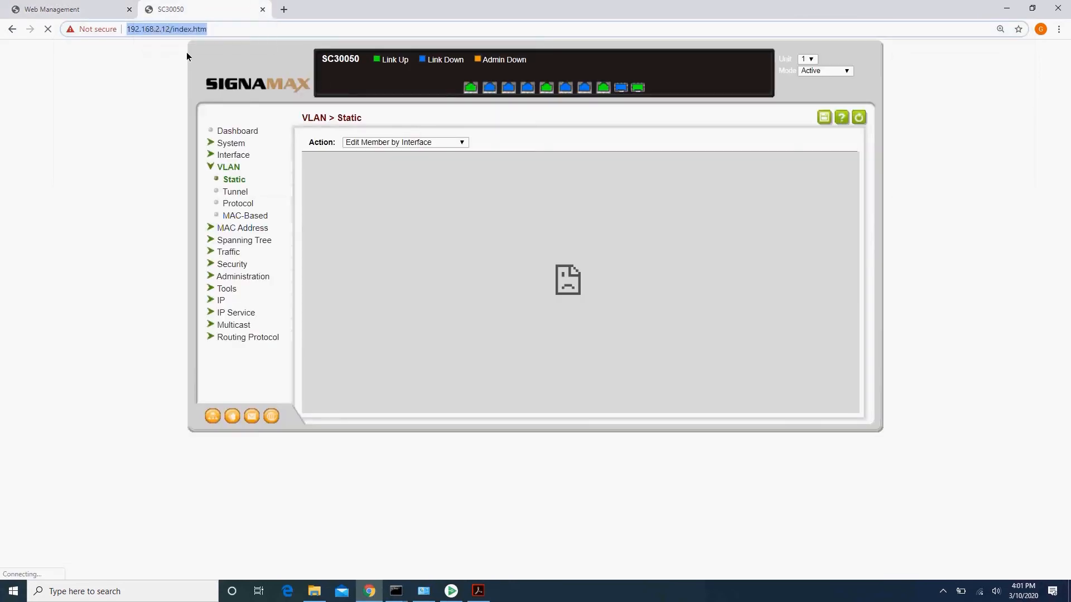
pyautogui.click(156, 29)
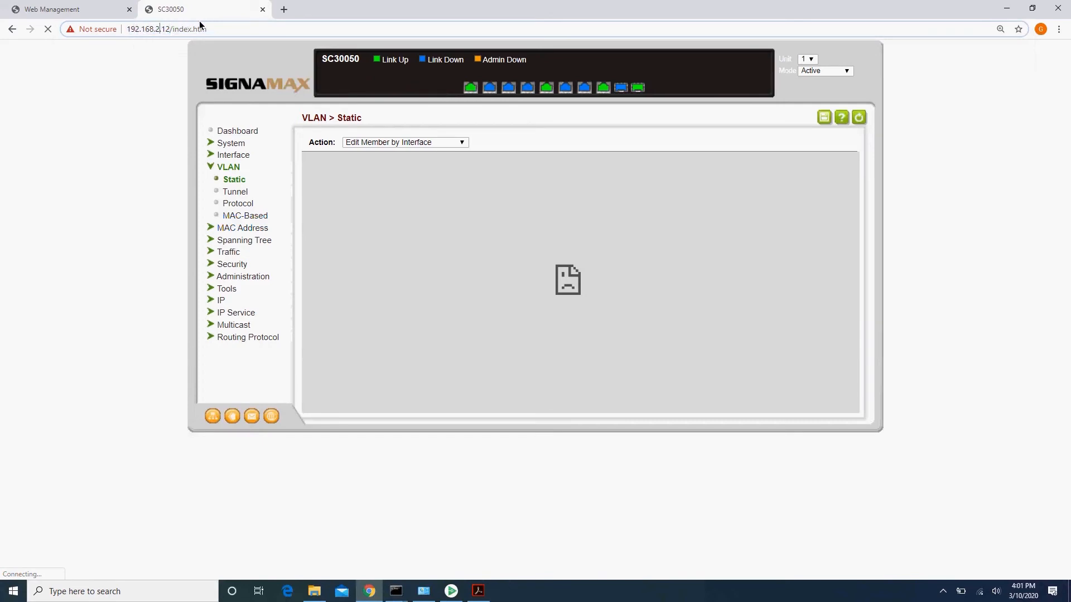
pyautogui.write('1')
pyautogui.press('Return')
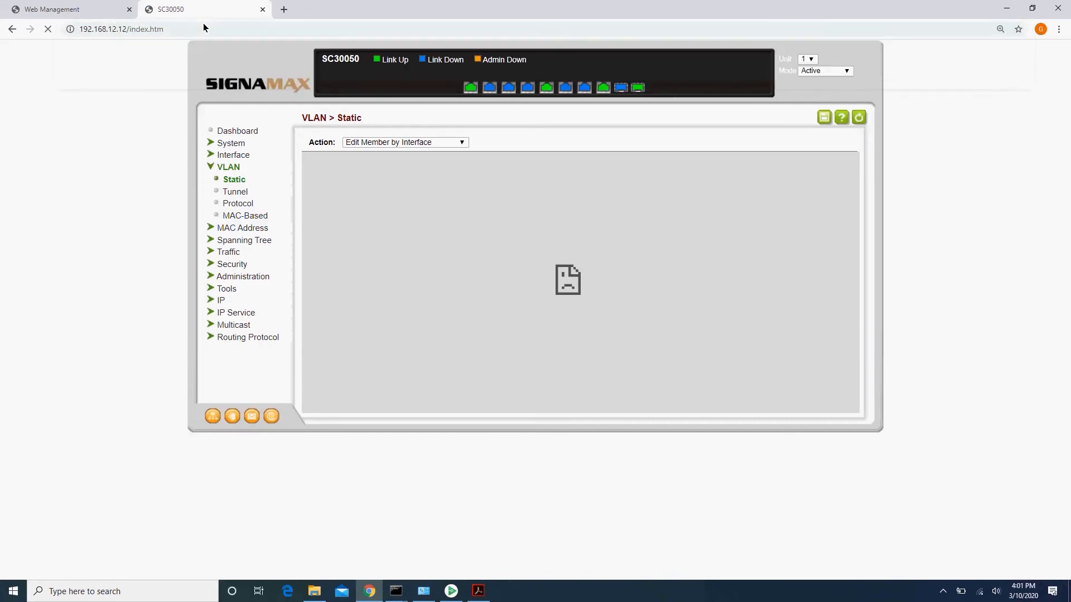